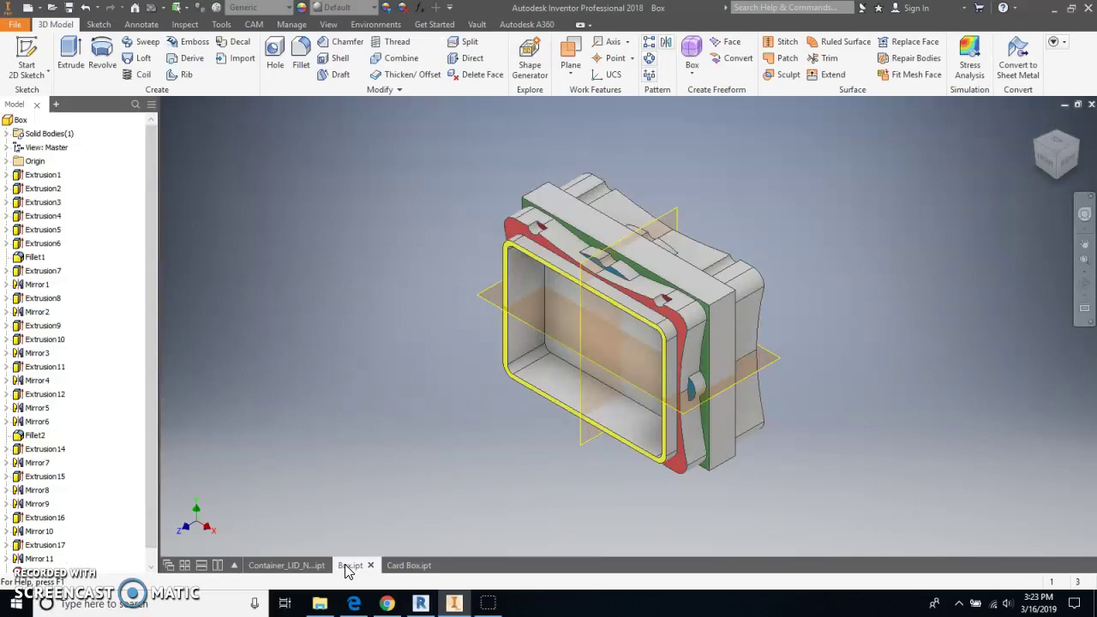
In Card Box.ipt, fillet the eight vertical corner edges of the upper and lower blocks with a .25 in radius
left_click(409, 567)
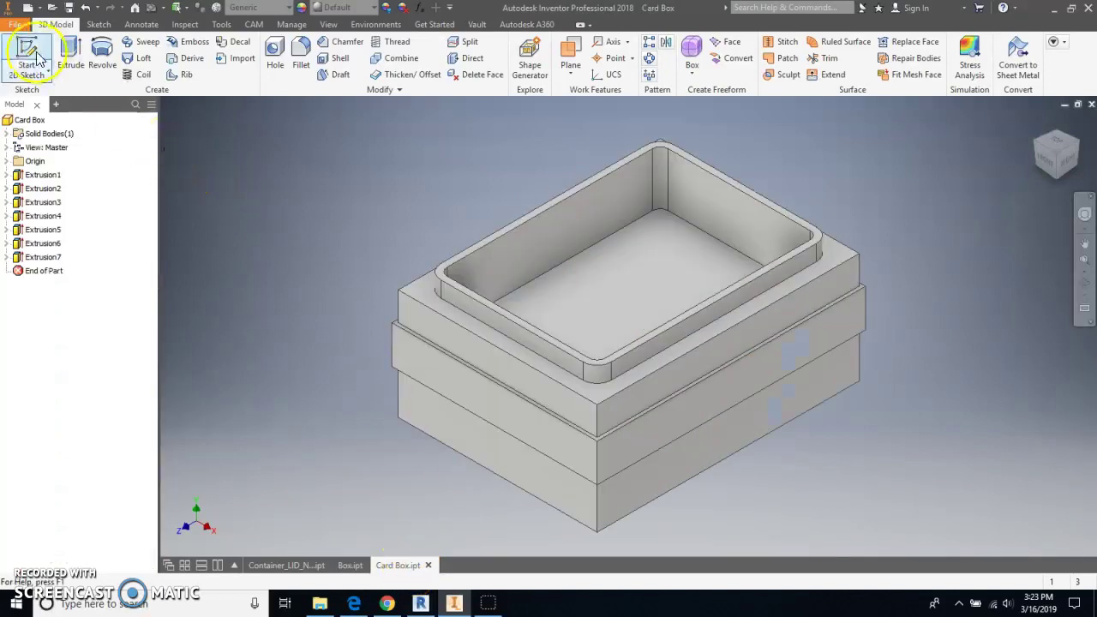
left_click(38, 56)
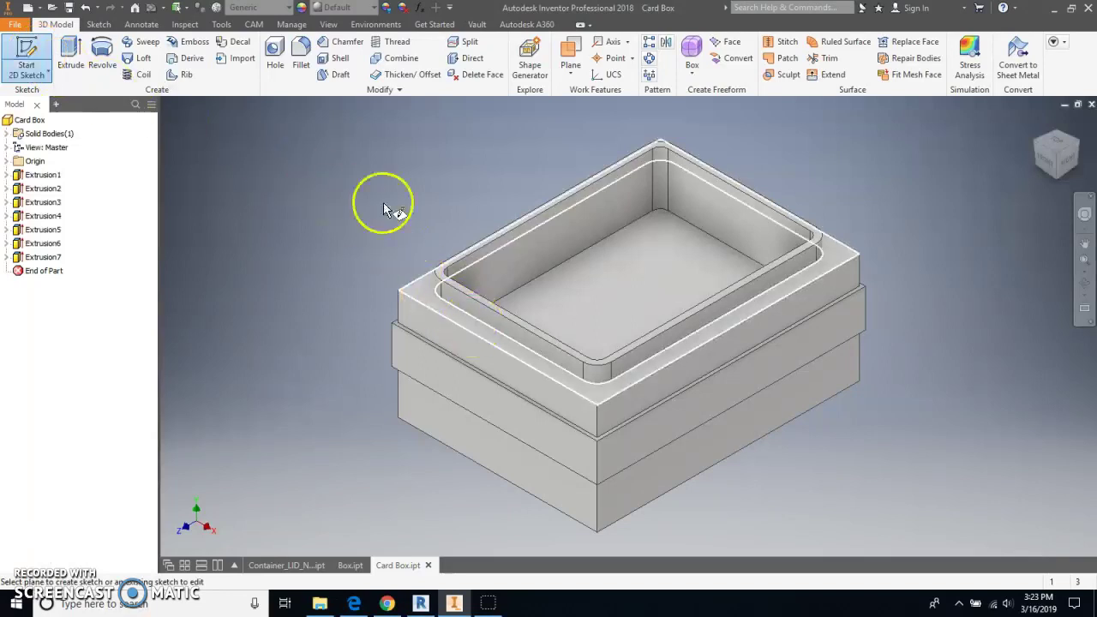
left_click(301, 55)
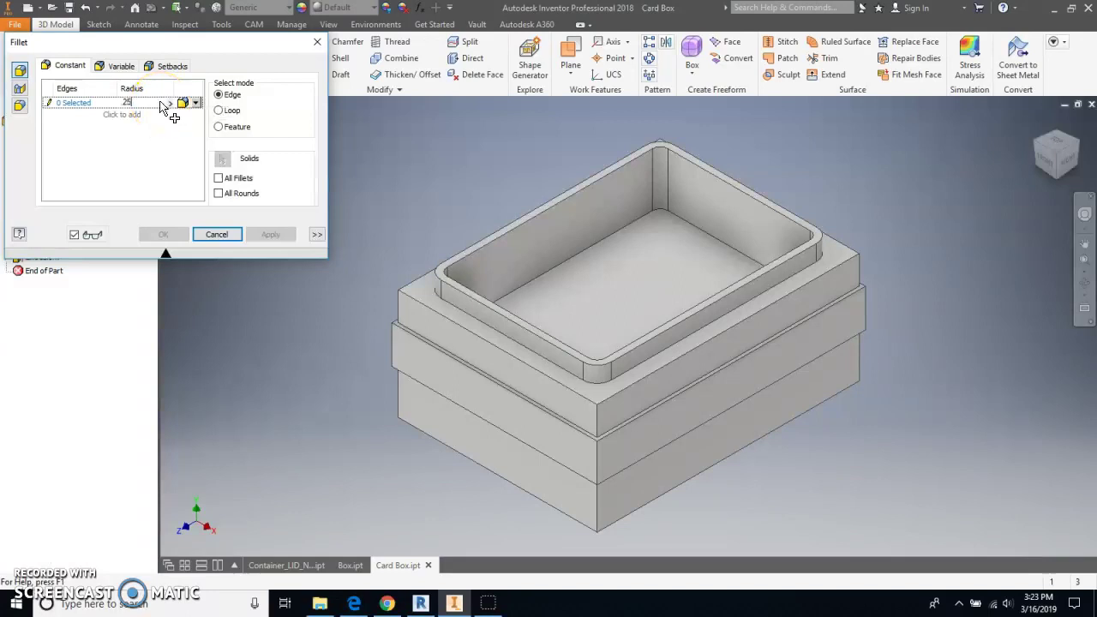
left_click(598, 426)
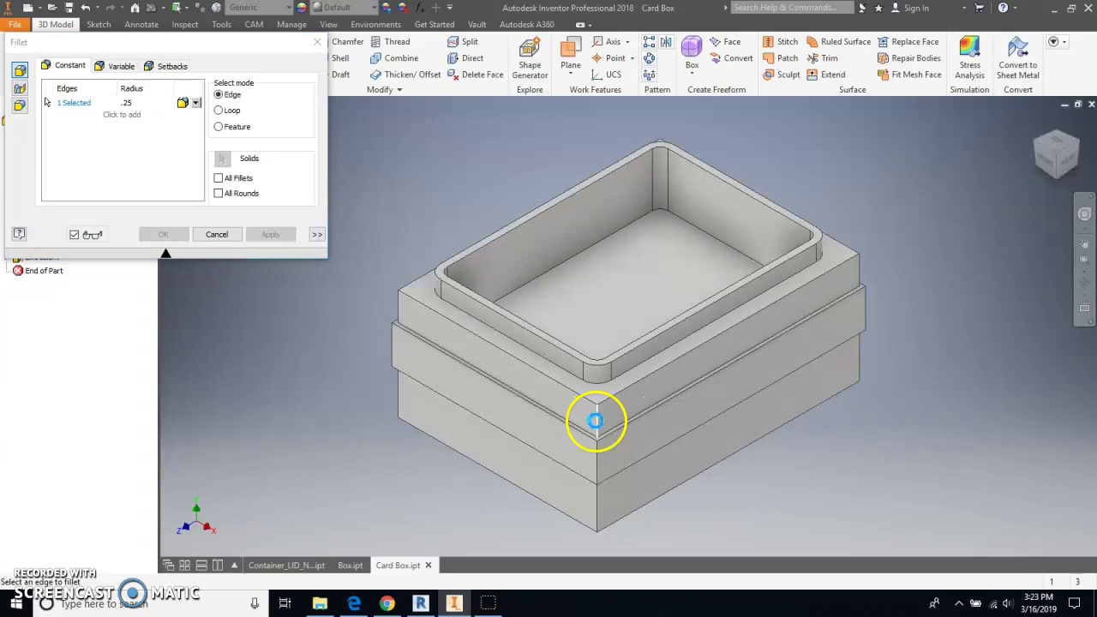
left_click(599, 523)
left_click(855, 351)
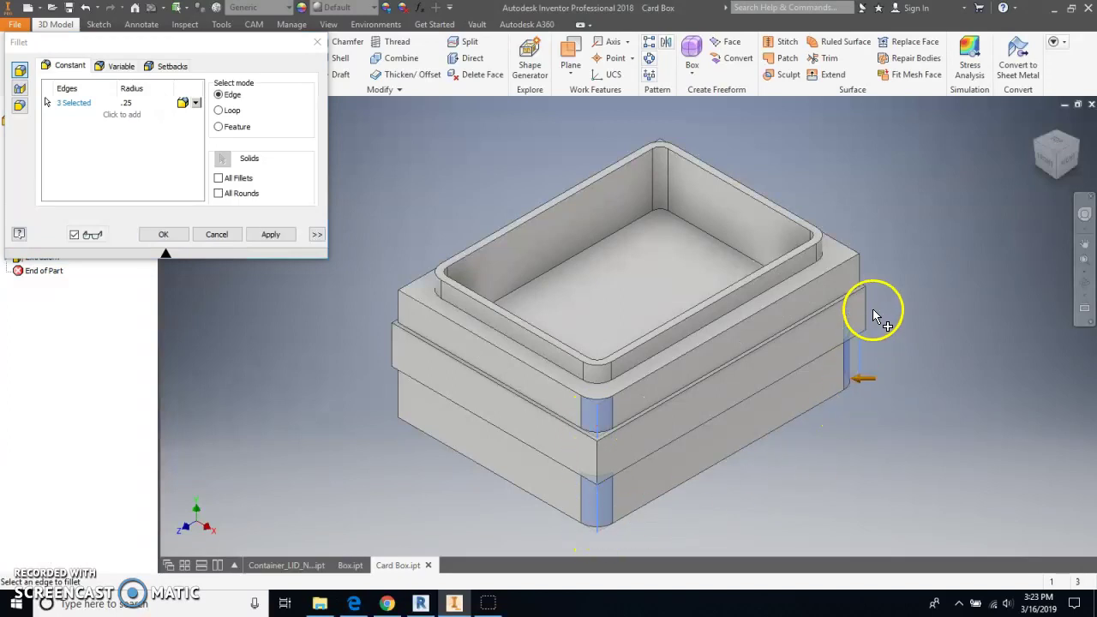
left_click(858, 266)
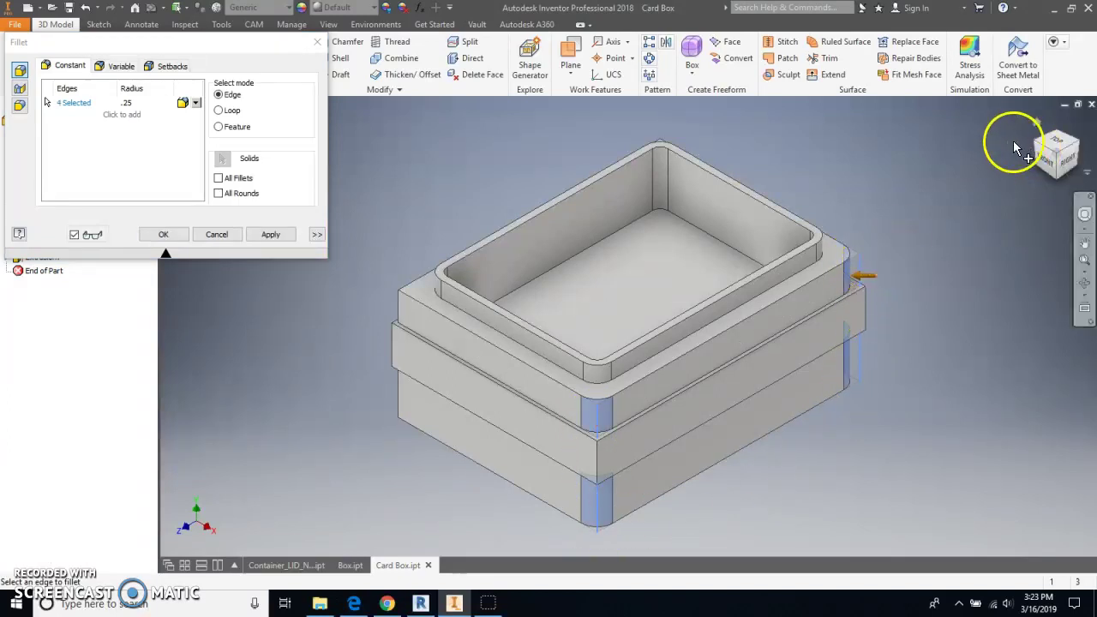
left_click(1060, 140)
left_click(840, 291)
left_click(841, 356)
left_click(600, 489)
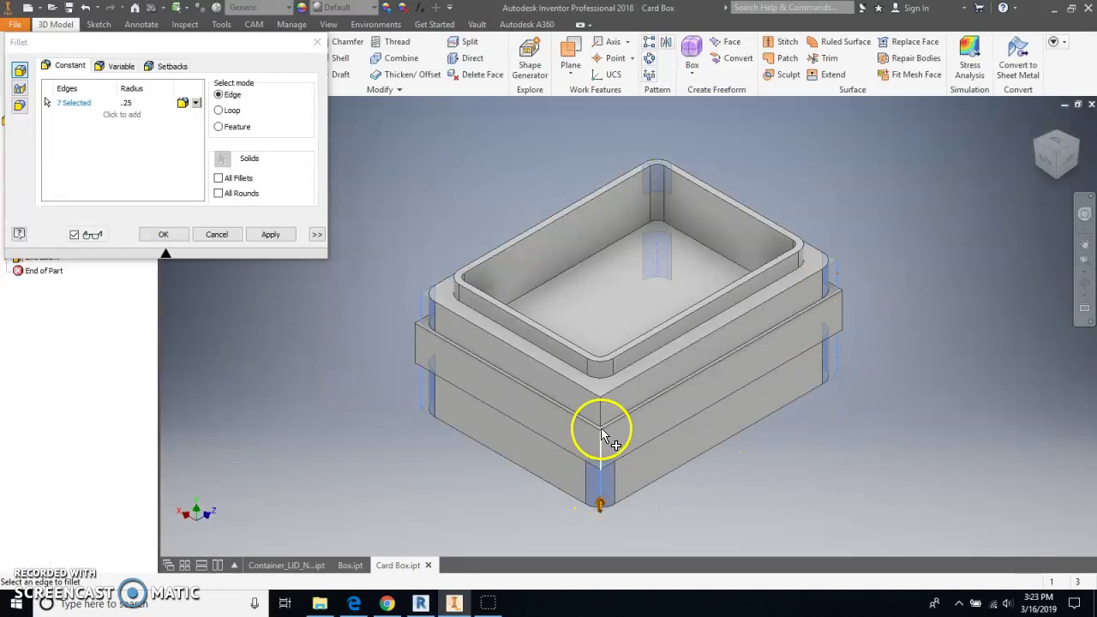
left_click(602, 413)
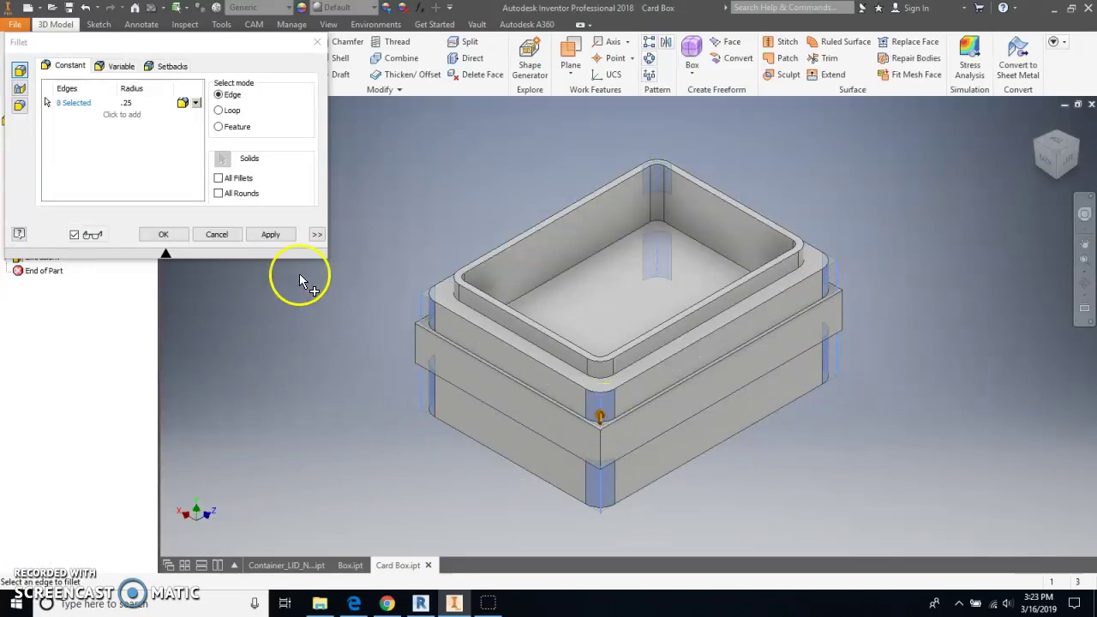
left_click(176, 235)
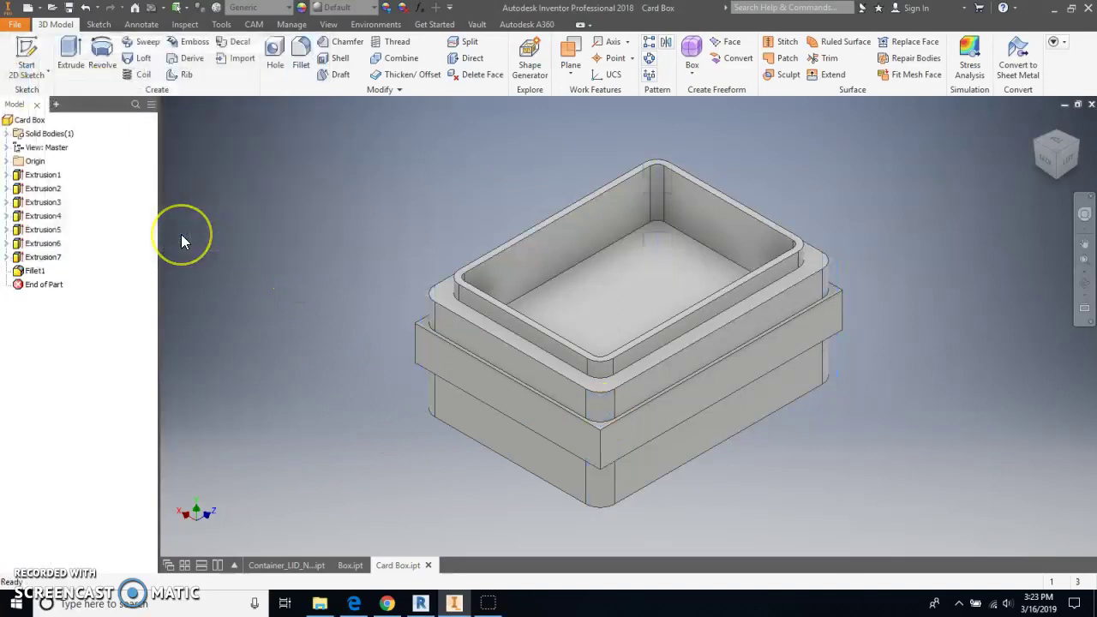
Start a sketch on the ledge around the lip and offset the lip's long outer edge outward by .05 in
left_click(10, 54)
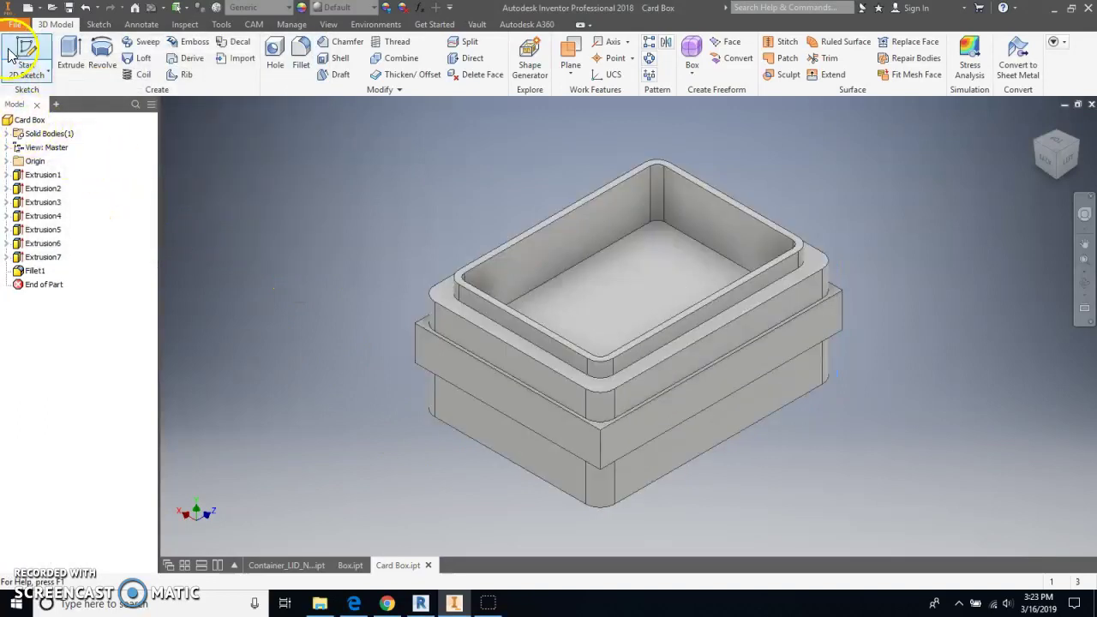
left_click(583, 384)
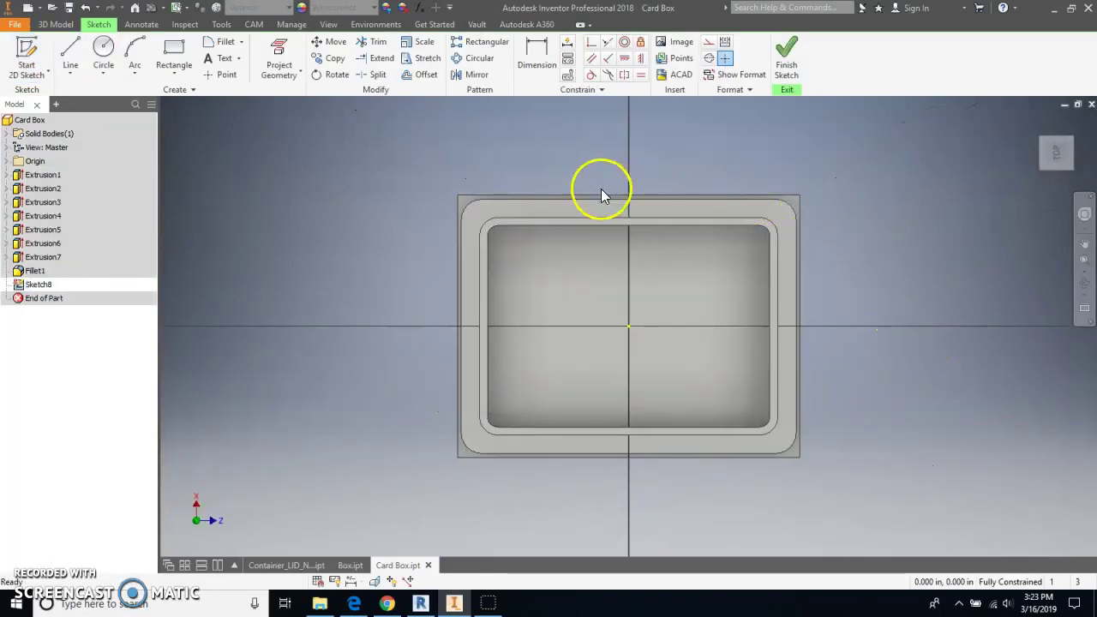
scroll(589, 206, "up", 3)
scroll(675, 214, "up", 3)
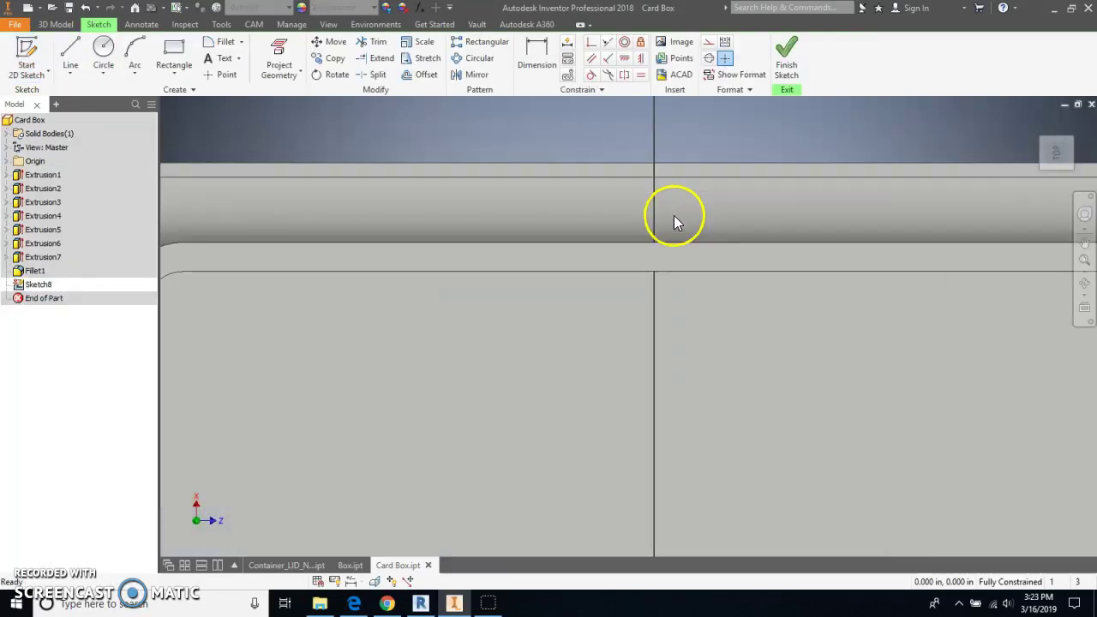
scroll(674, 215, "down", 3)
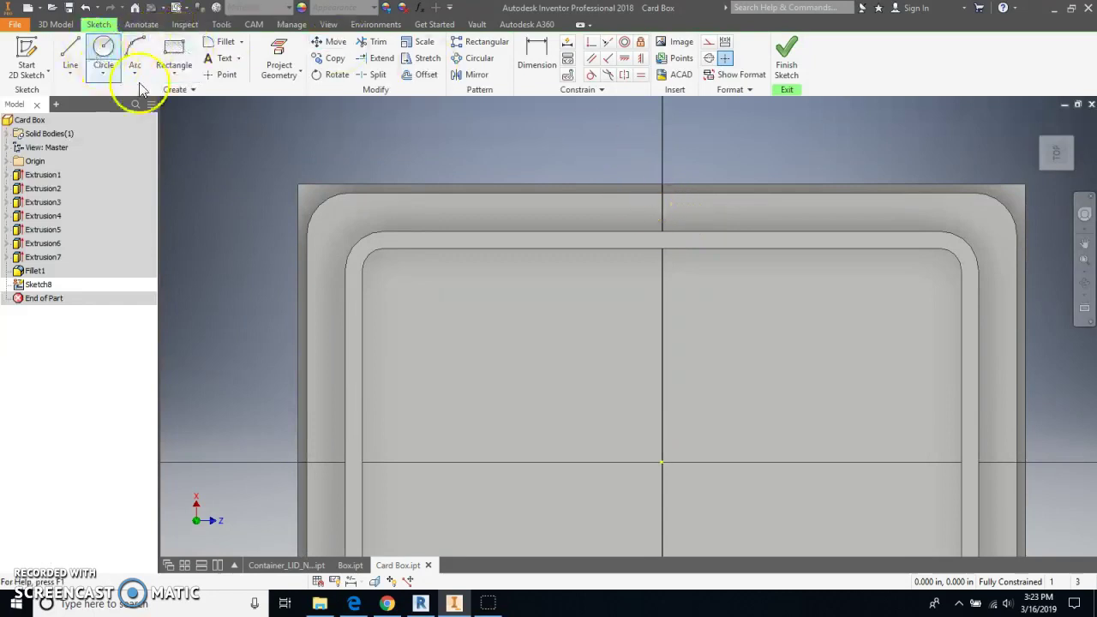
left_click(279, 60)
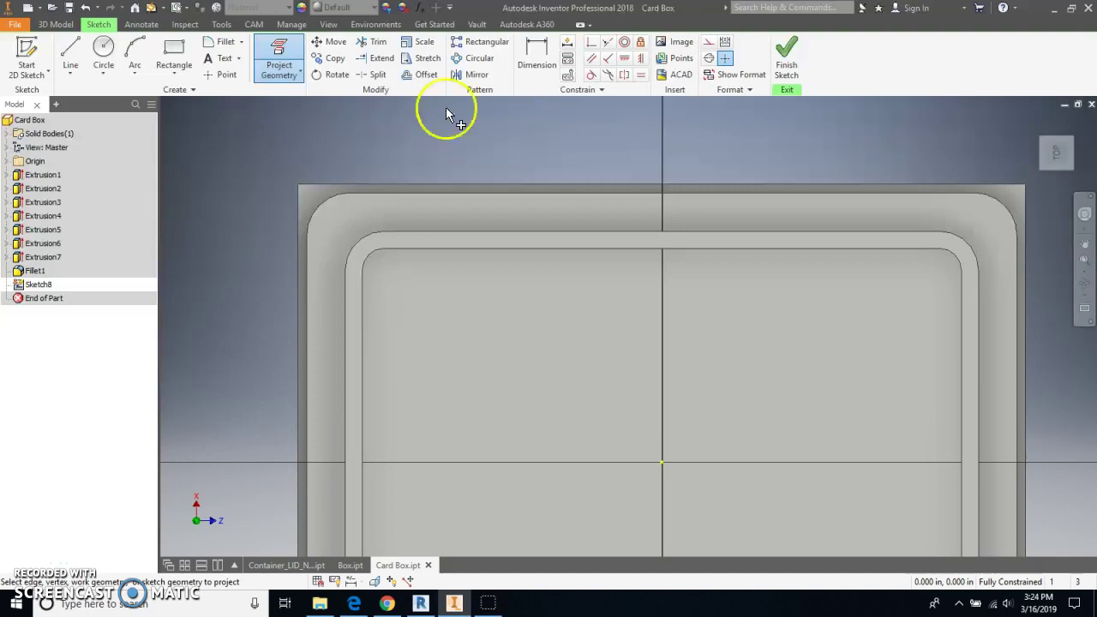
left_click(405, 79)
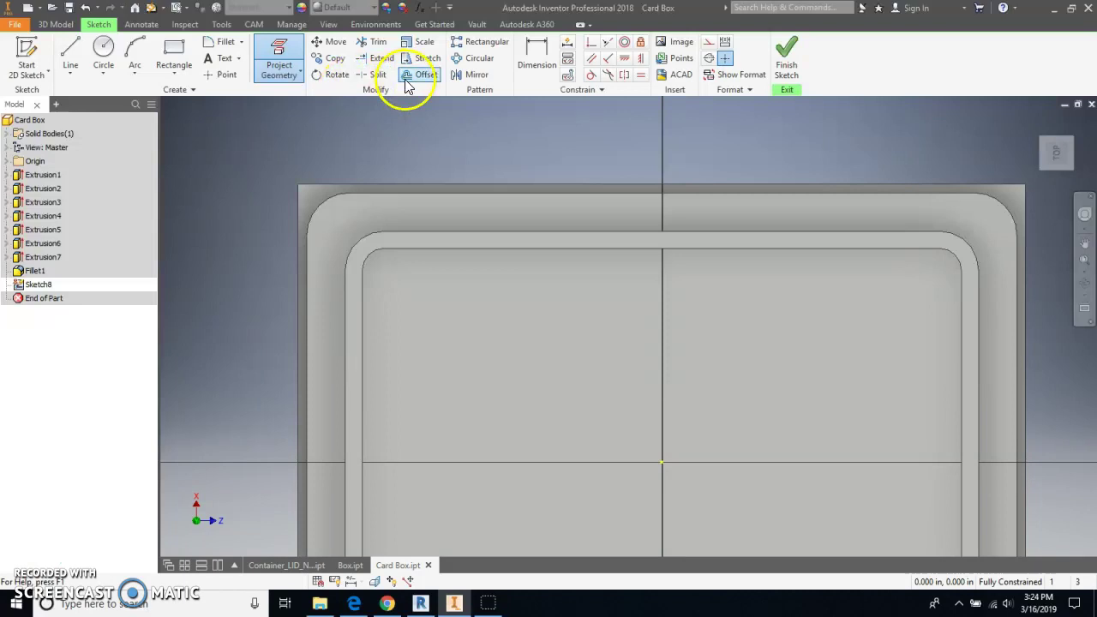
left_click(464, 231)
type(".05")
key("Return")
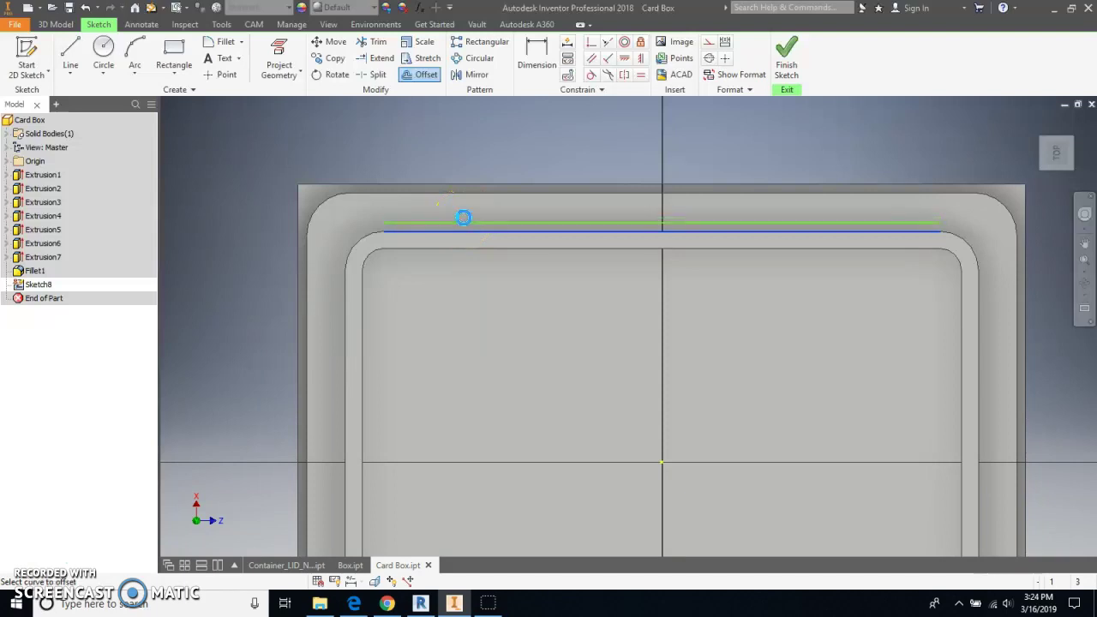
key("Escape")
Convert the offset line to construction geometry
left_click(524, 224)
left_click(526, 224)
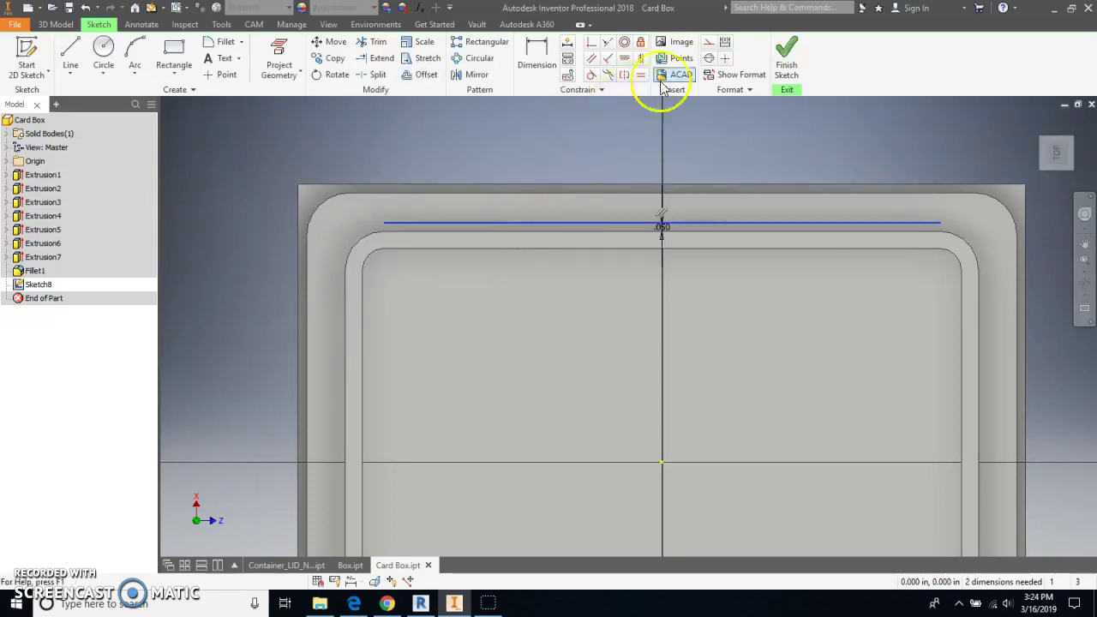
left_click(710, 42)
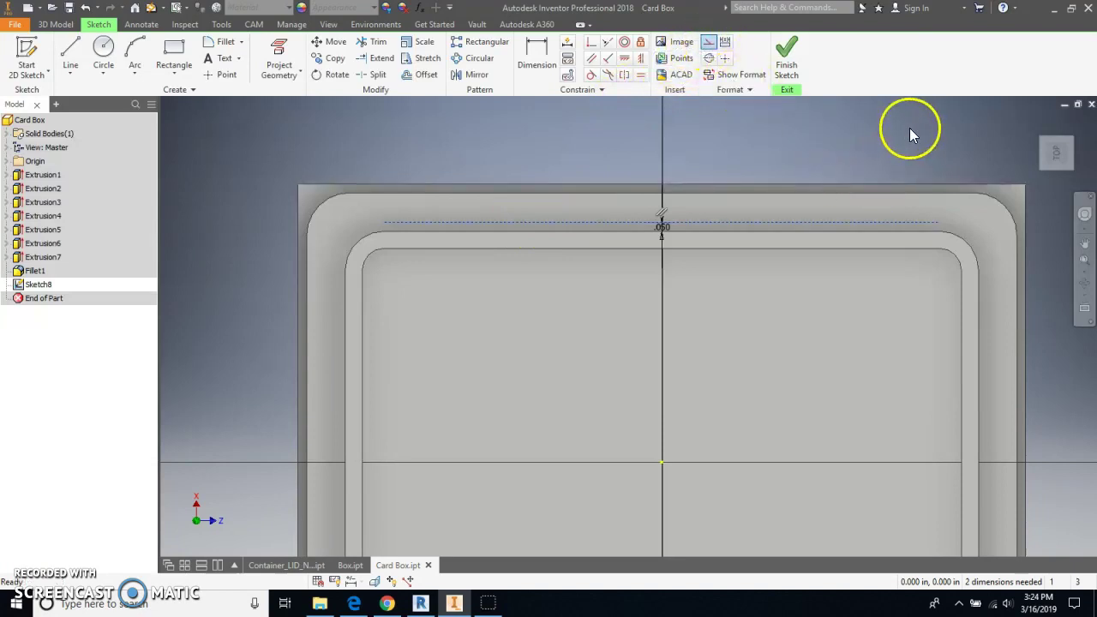
key("Escape")
left_click(785, 298)
left_click(629, 224)
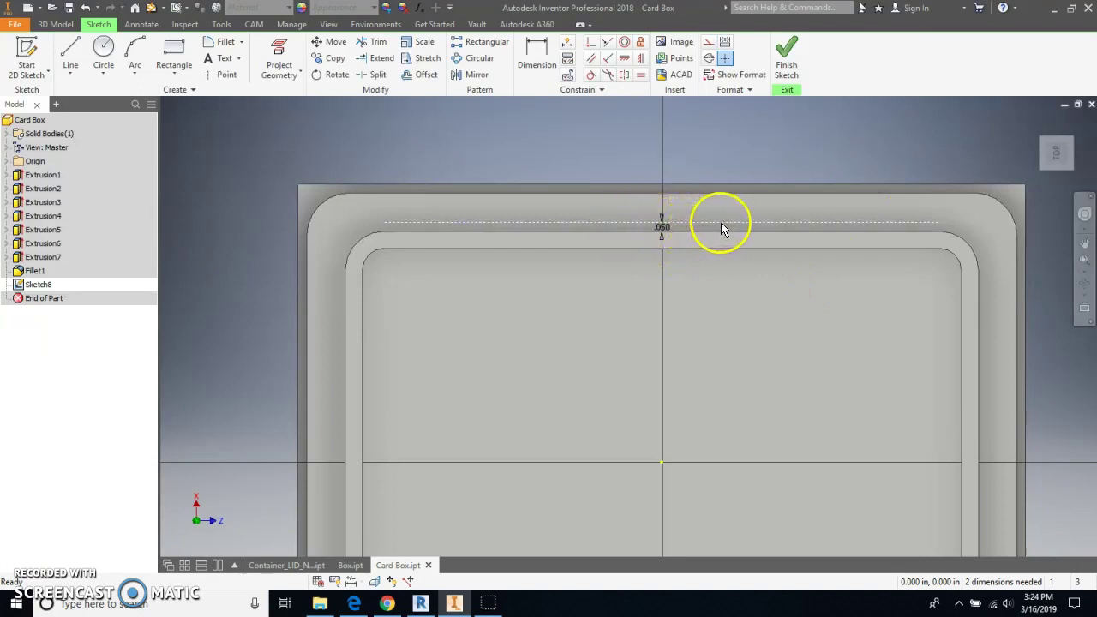
left_click(759, 224)
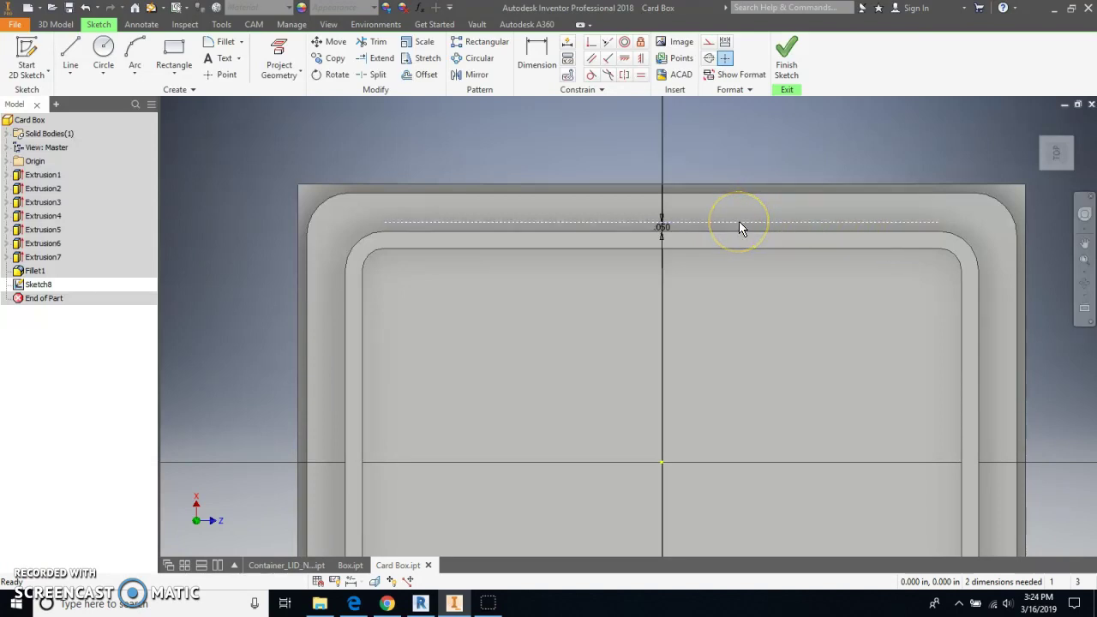
Draw a three-point arc between the ends of the ledge's long straight outer edge, passing through the construction line's midpoint
left_click(133, 56)
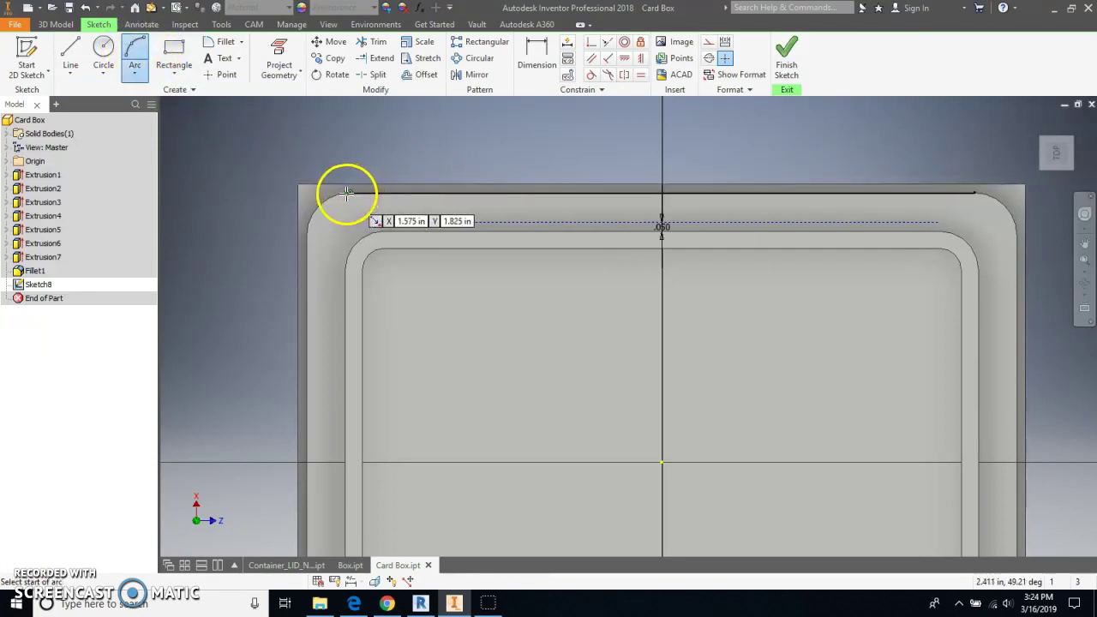
left_click(350, 193)
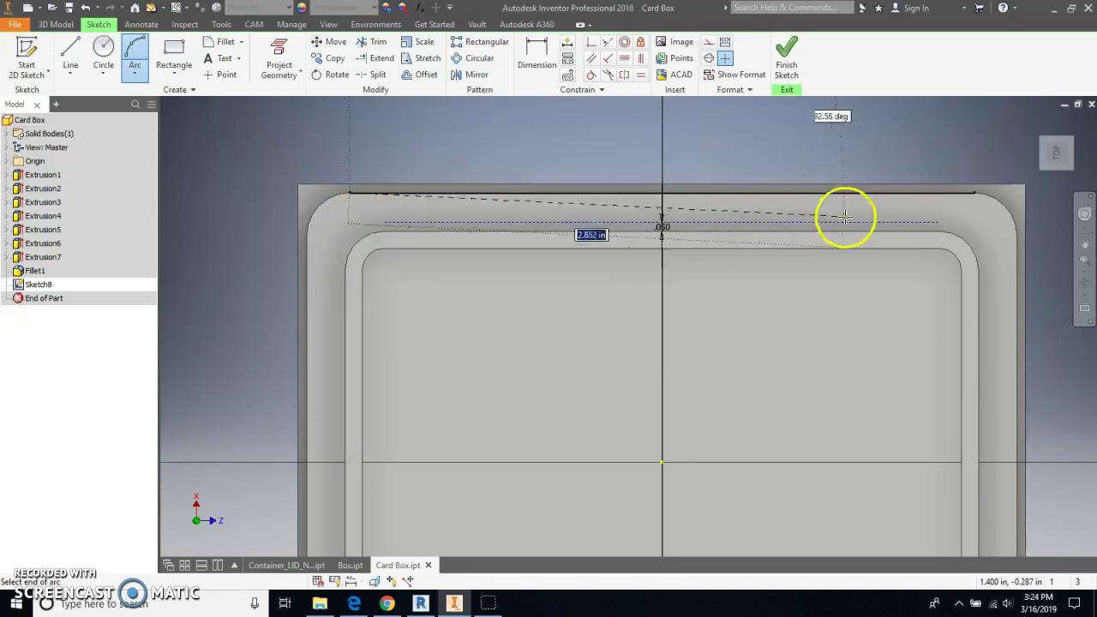
left_click(974, 195)
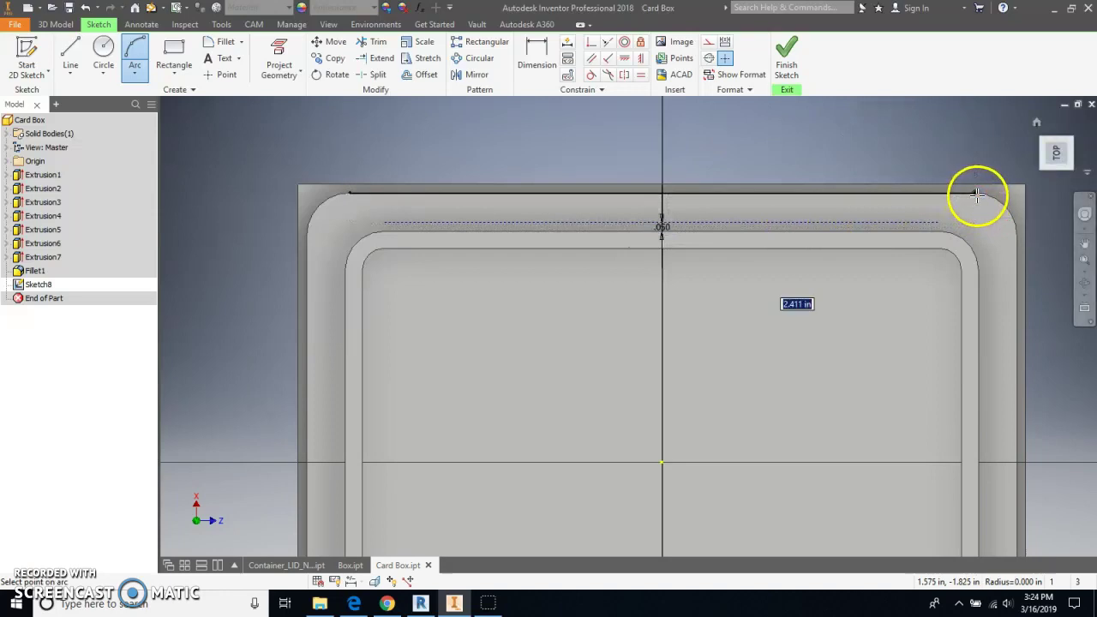
left_click(661, 225)
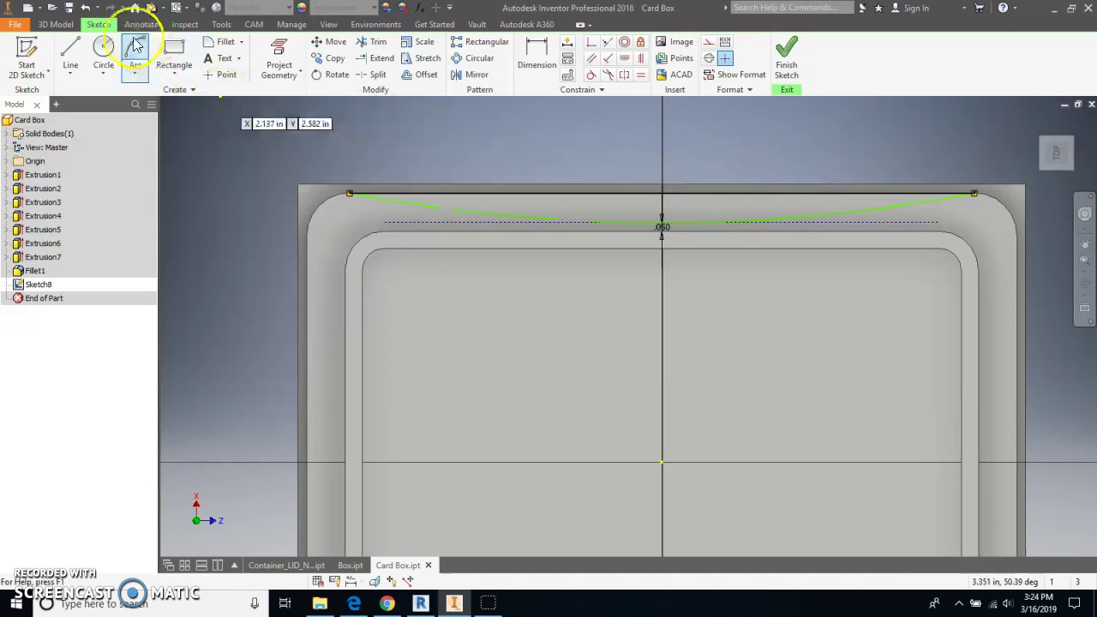
Close the arc profile with a straight line between its endpoints and finish the sketch
left_click(70, 50)
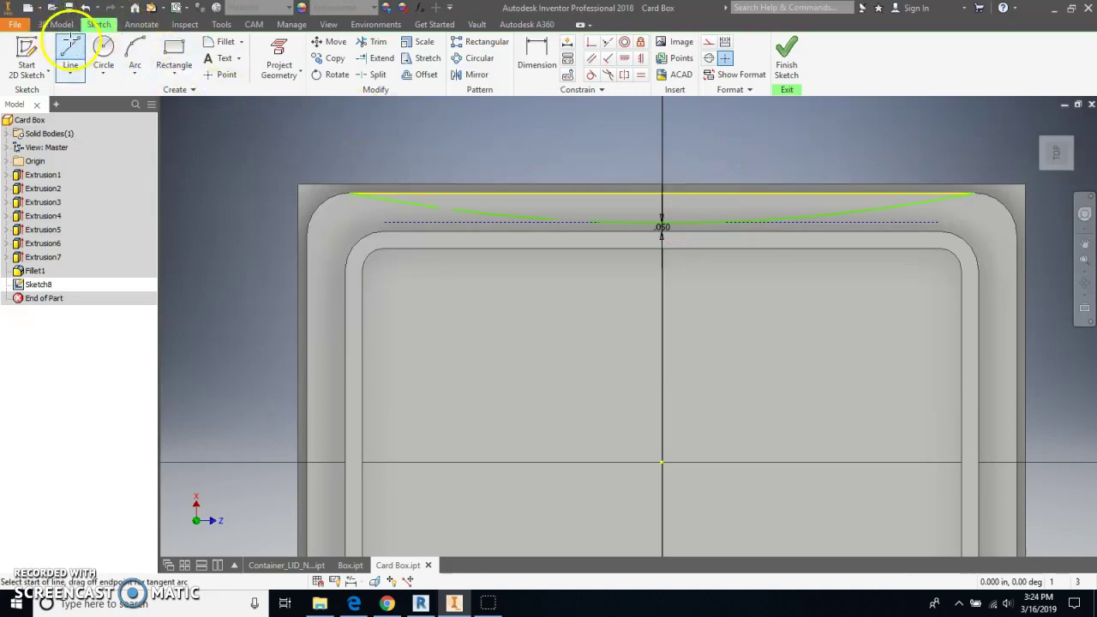
left_click(349, 185)
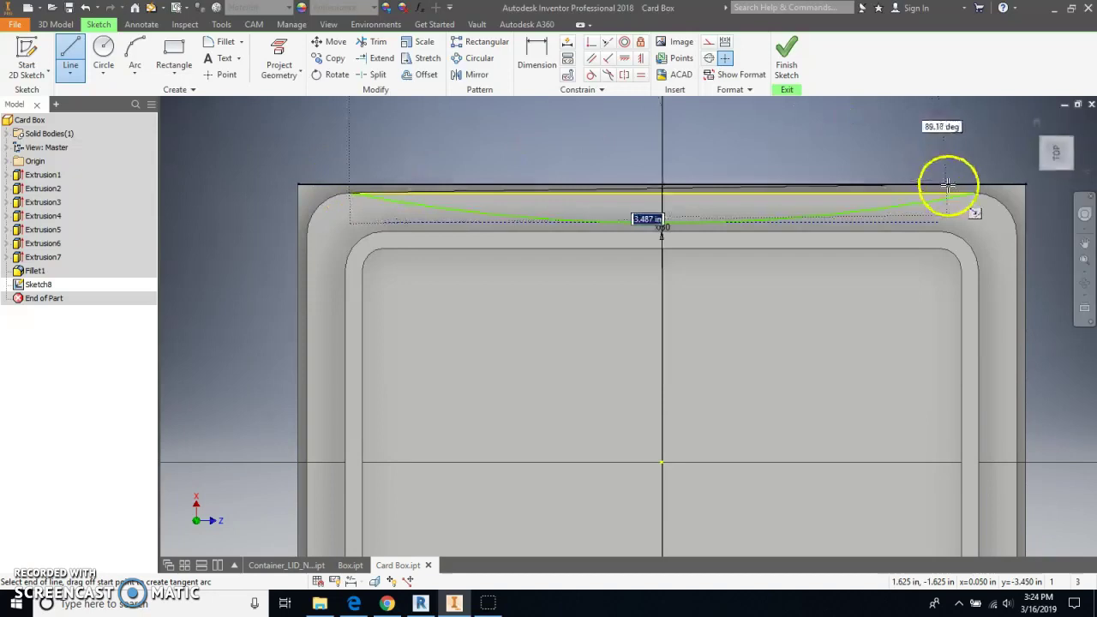
left_click(973, 193)
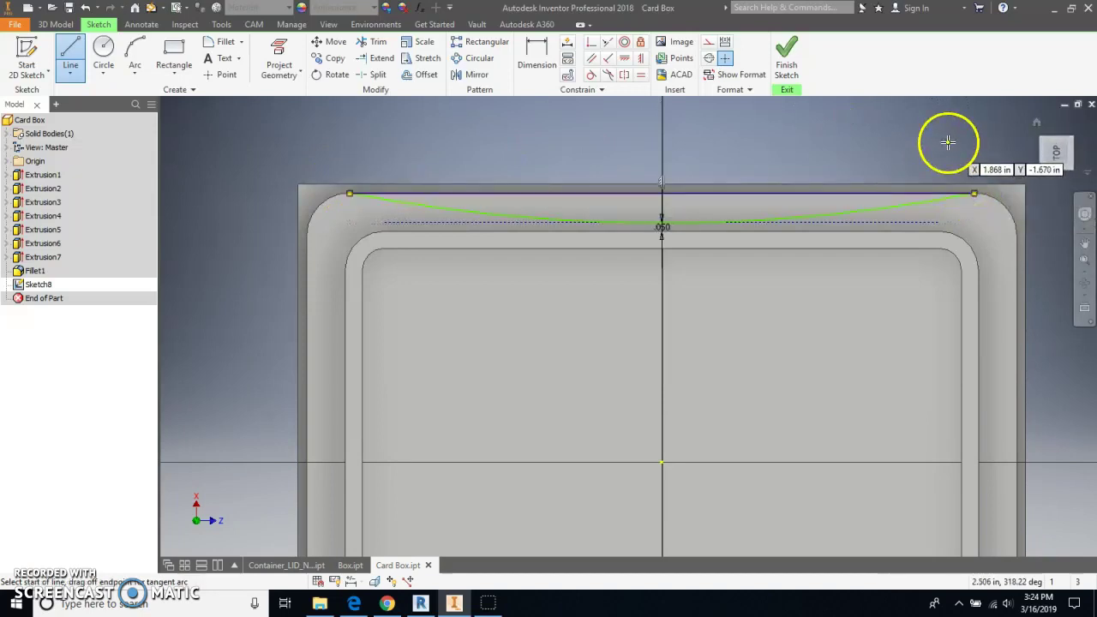
left_click(786, 64)
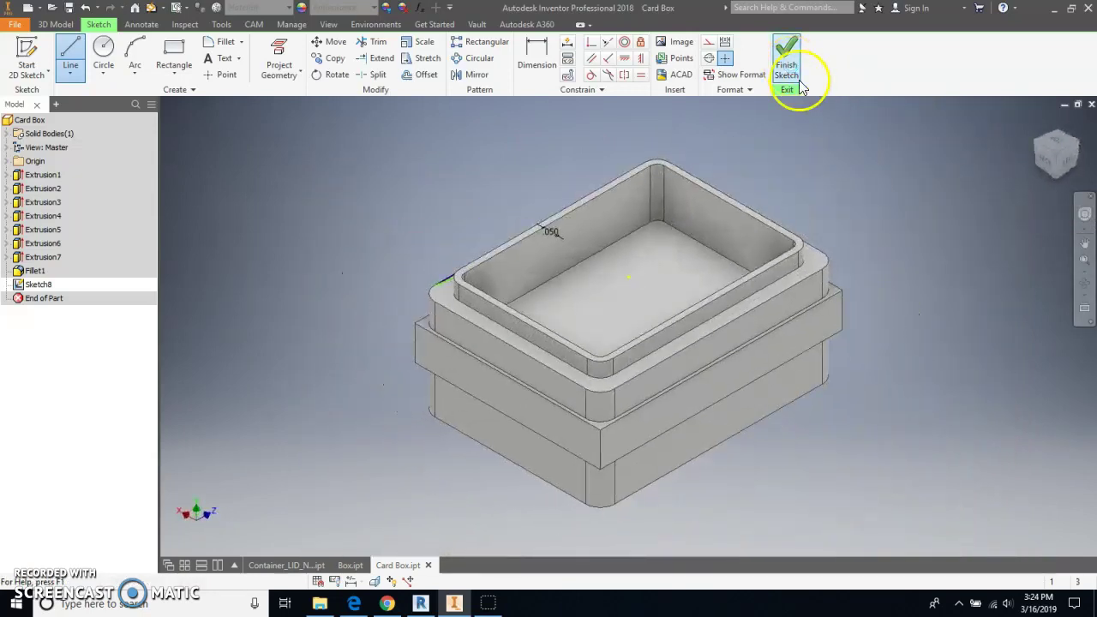
Extrude the arc profile as a cut with the To extent, ending at the top face of the wider middle band
left_click(1039, 148)
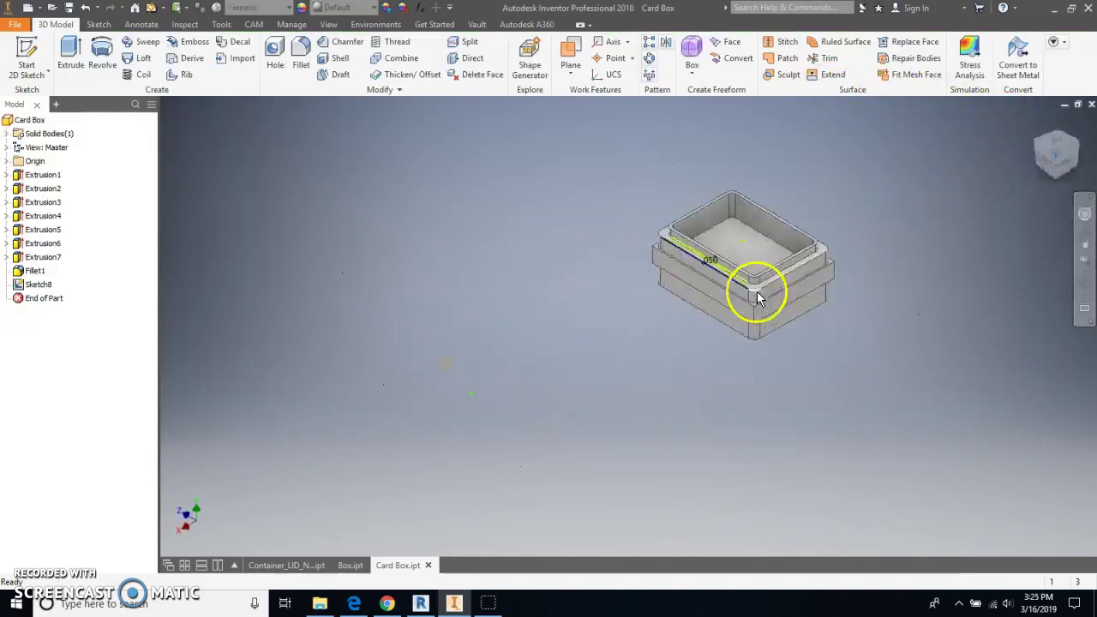
scroll(737, 283, "up", 5)
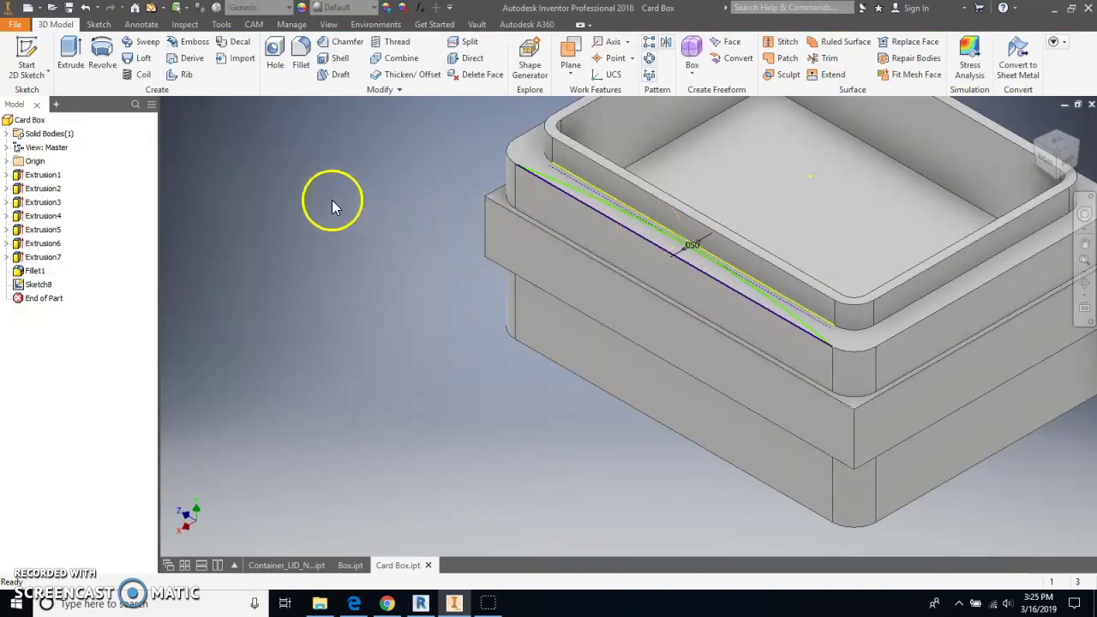
left_click(68, 53)
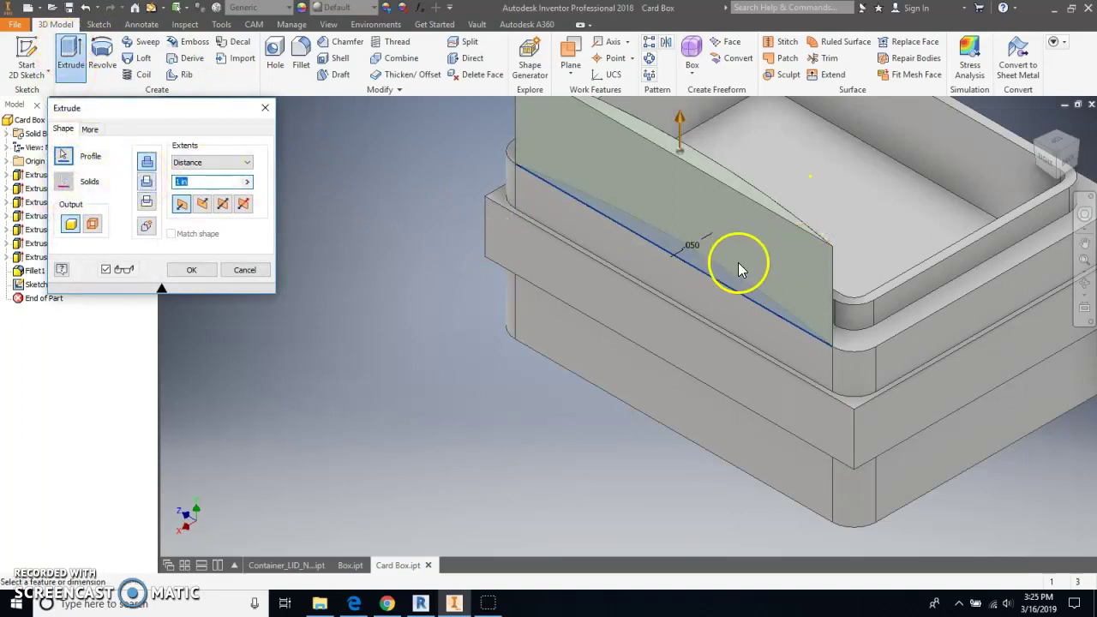
left_click(204, 206)
left_click(219, 182)
left_click(227, 162)
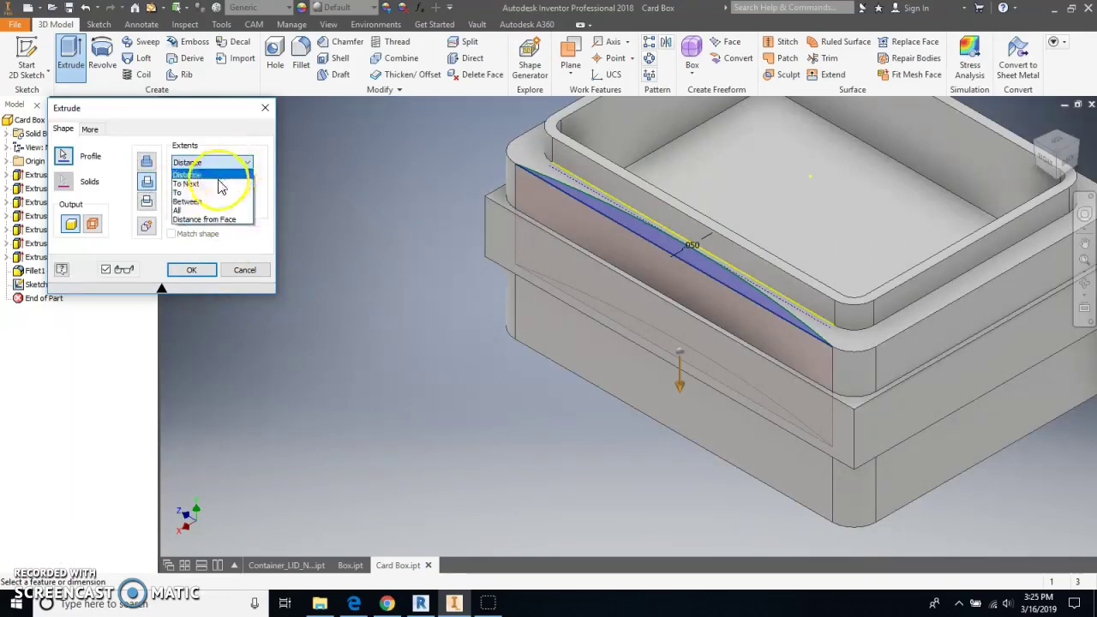
left_click(214, 195)
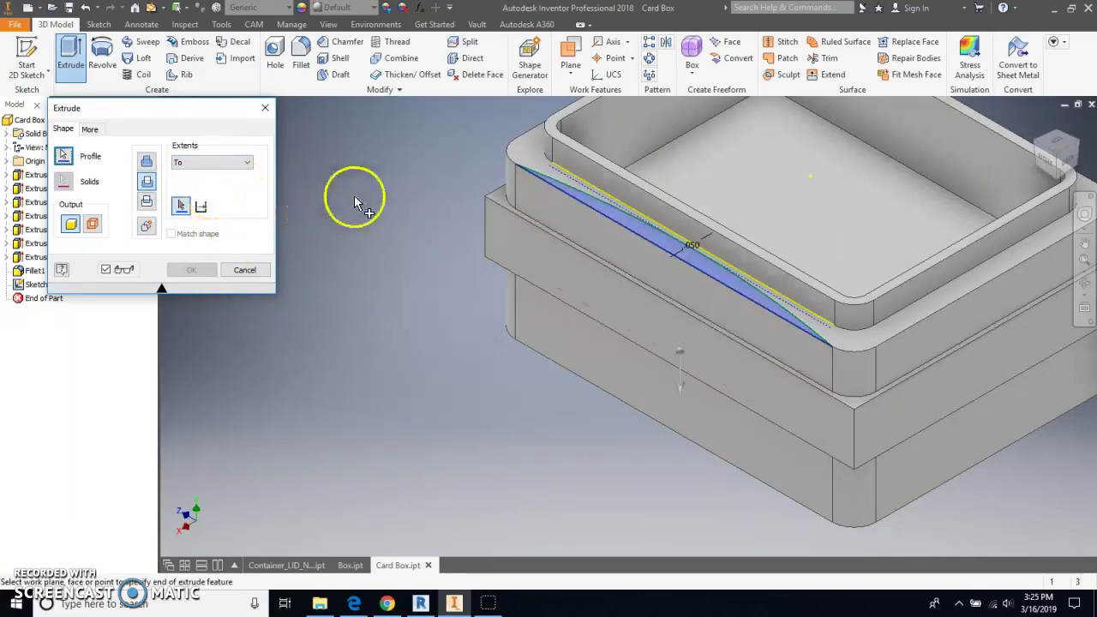
left_click(501, 208)
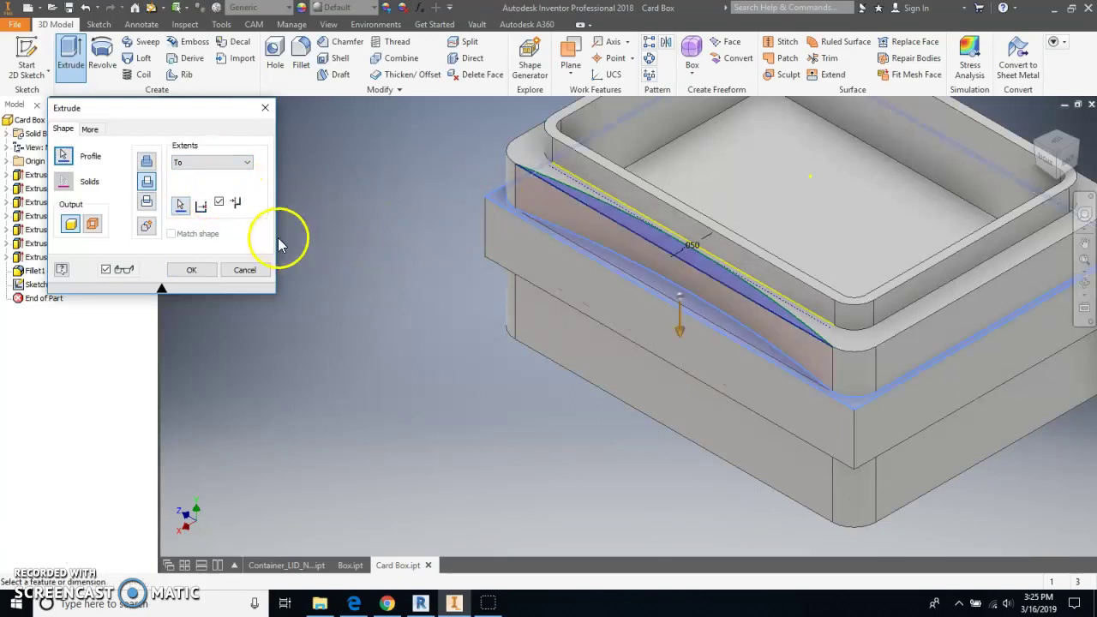
left_click(193, 271)
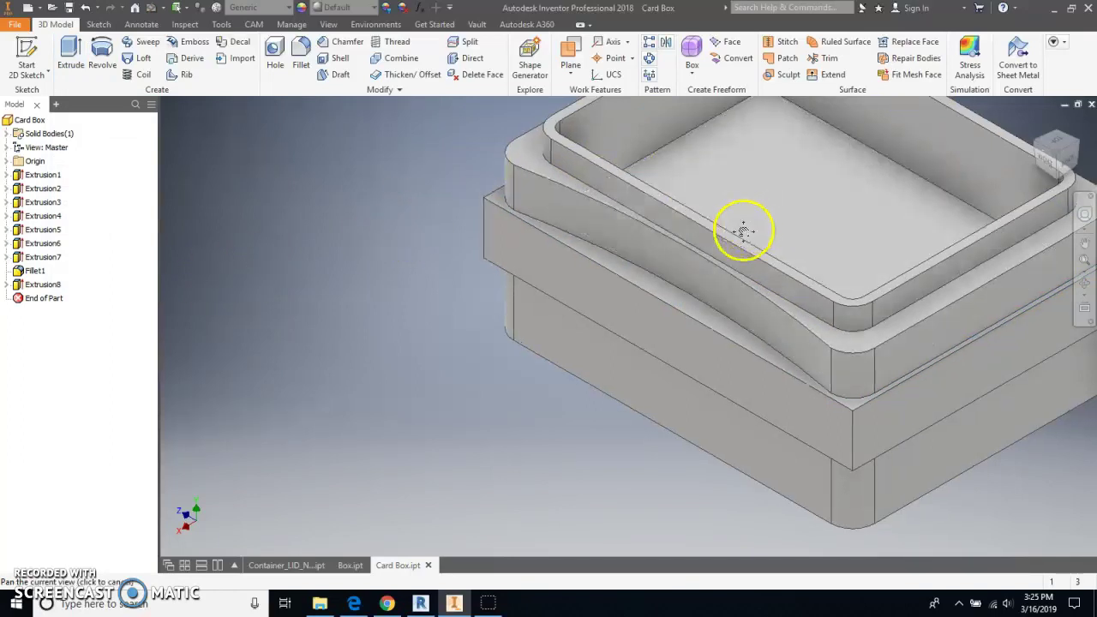
Make the origin's YZ plane visible in the model
middle_click_drag(742, 228, 632, 269)
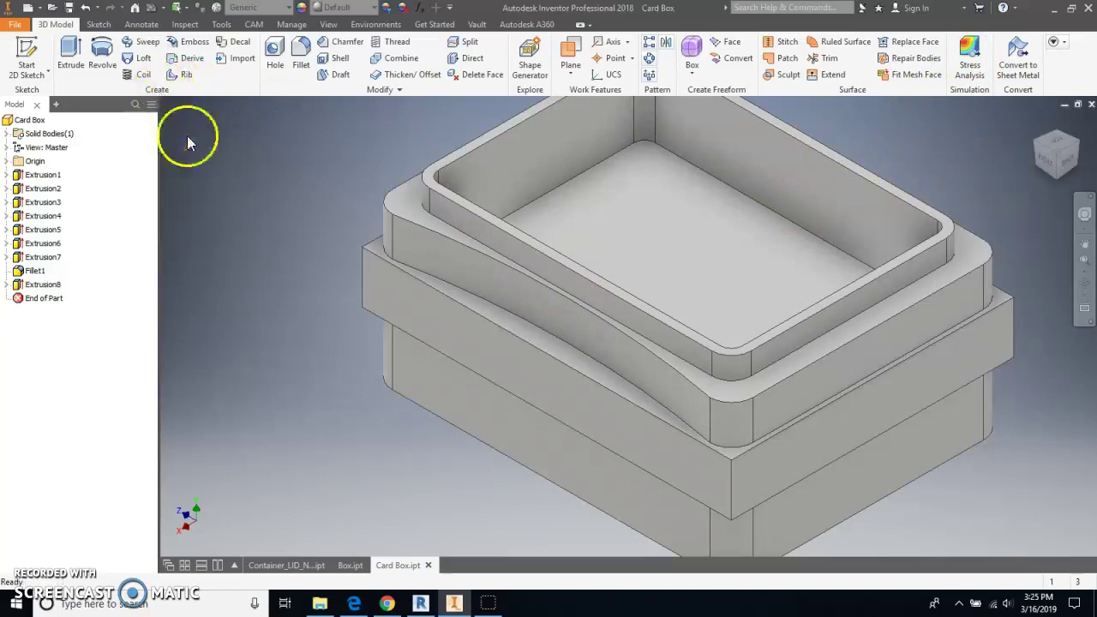
left_click(7, 162)
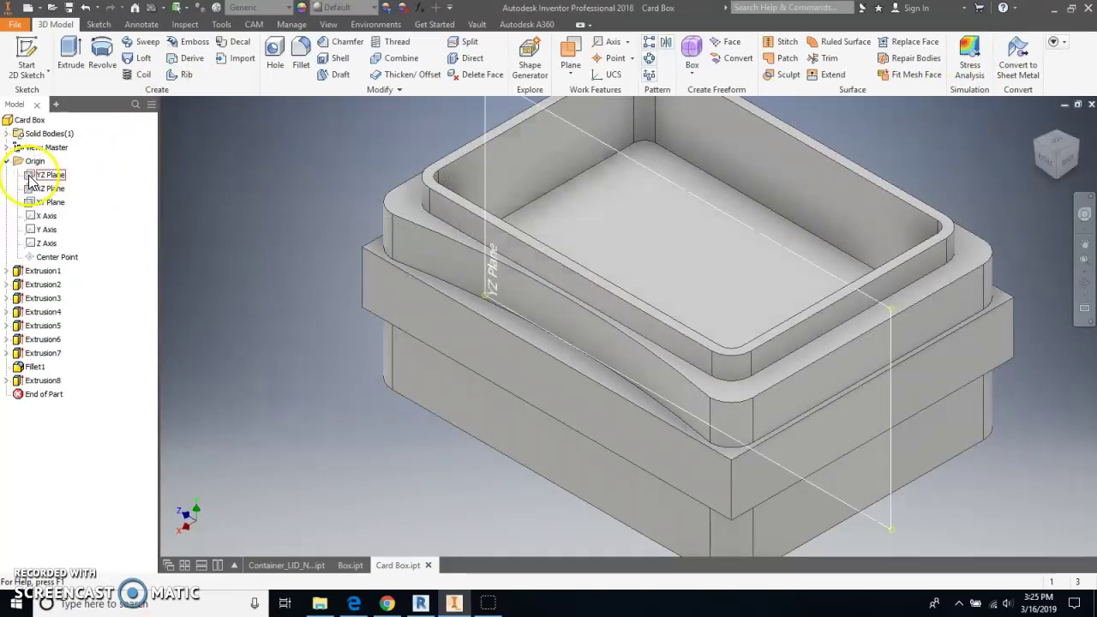
left_click(28, 182)
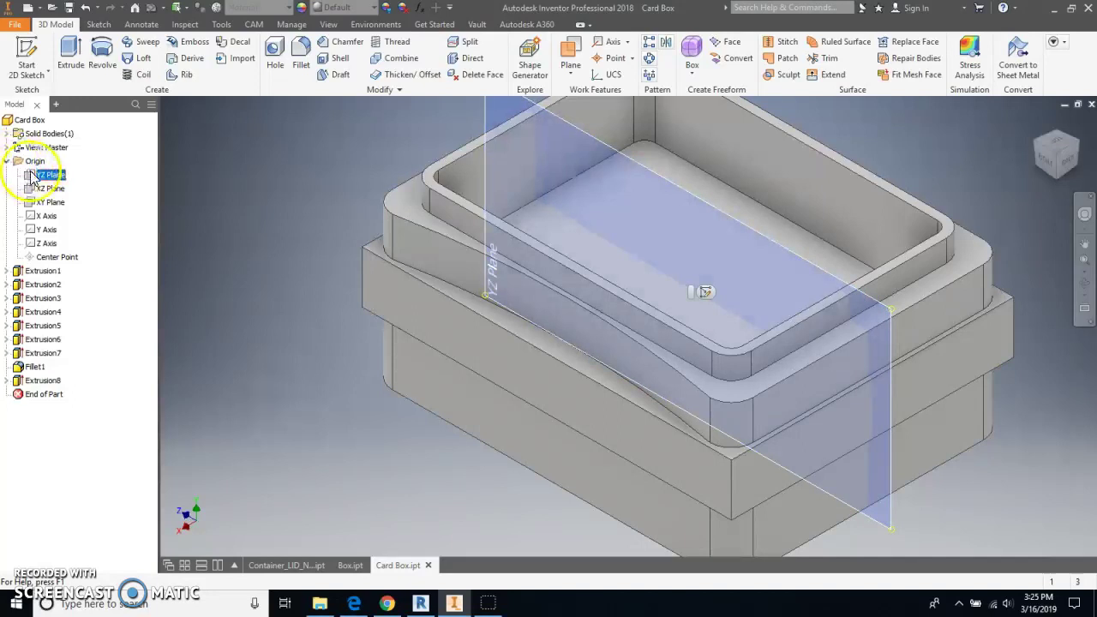
right_click(32, 178)
key("Escape")
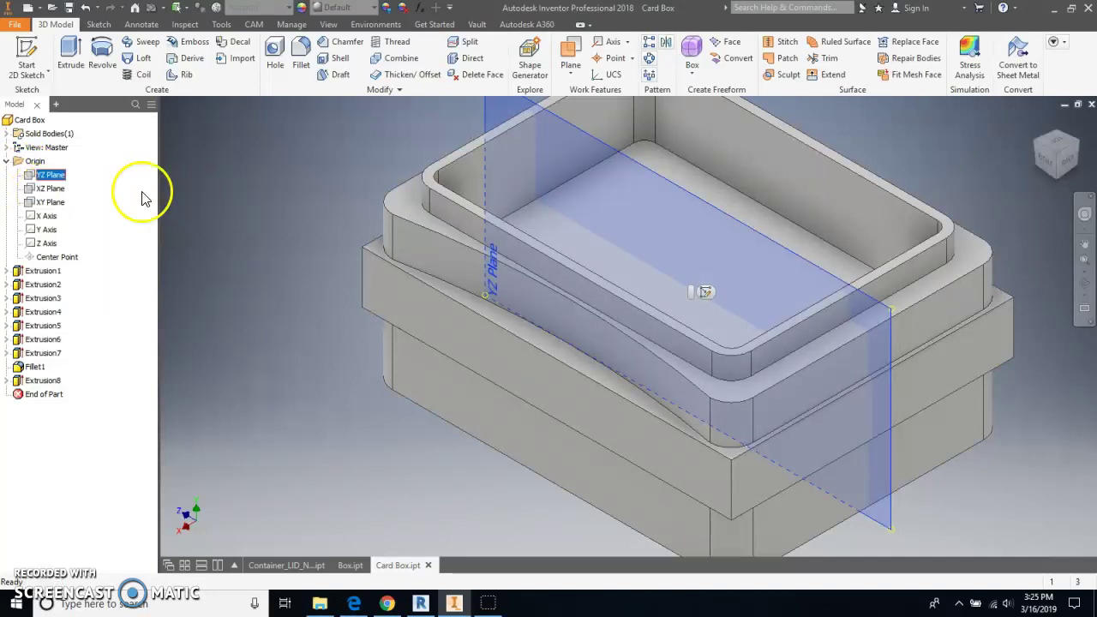
right_click(41, 178)
left_click(64, 258)
left_click(314, 288)
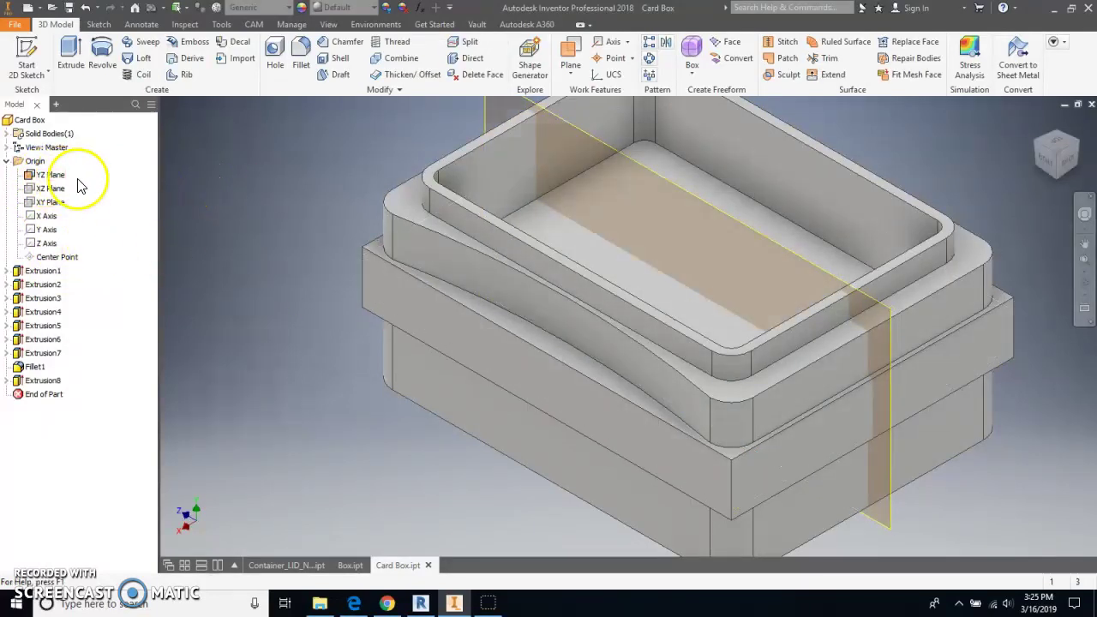
Mirror the curved recess cut about the YZ plane onto the opposite long side of the upper block
scroll(926, 220, "down", 3)
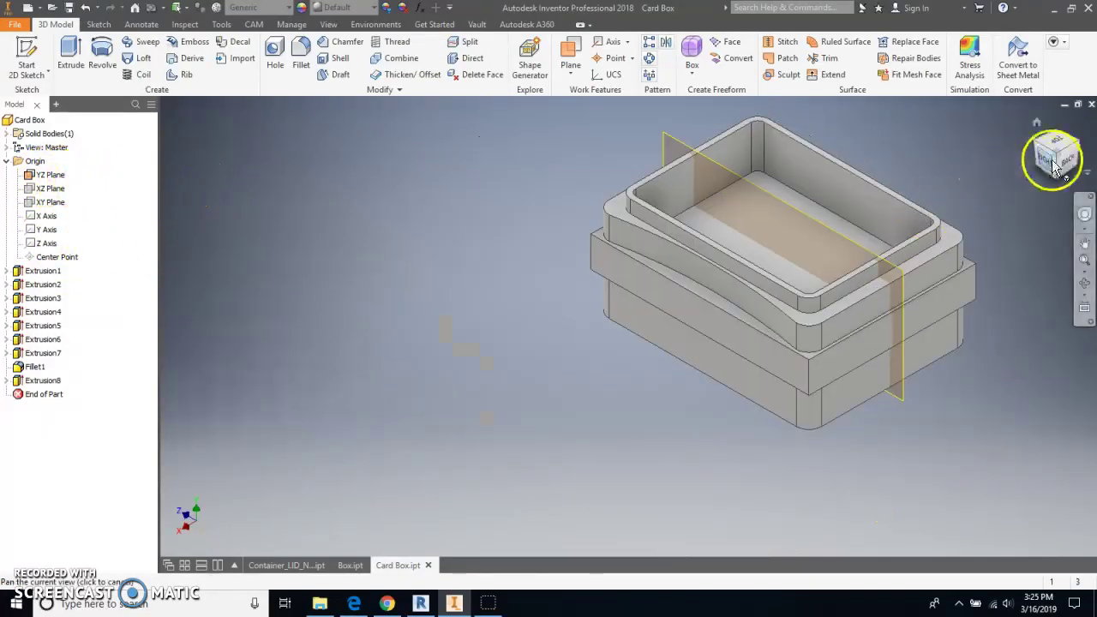
left_click(1081, 150)
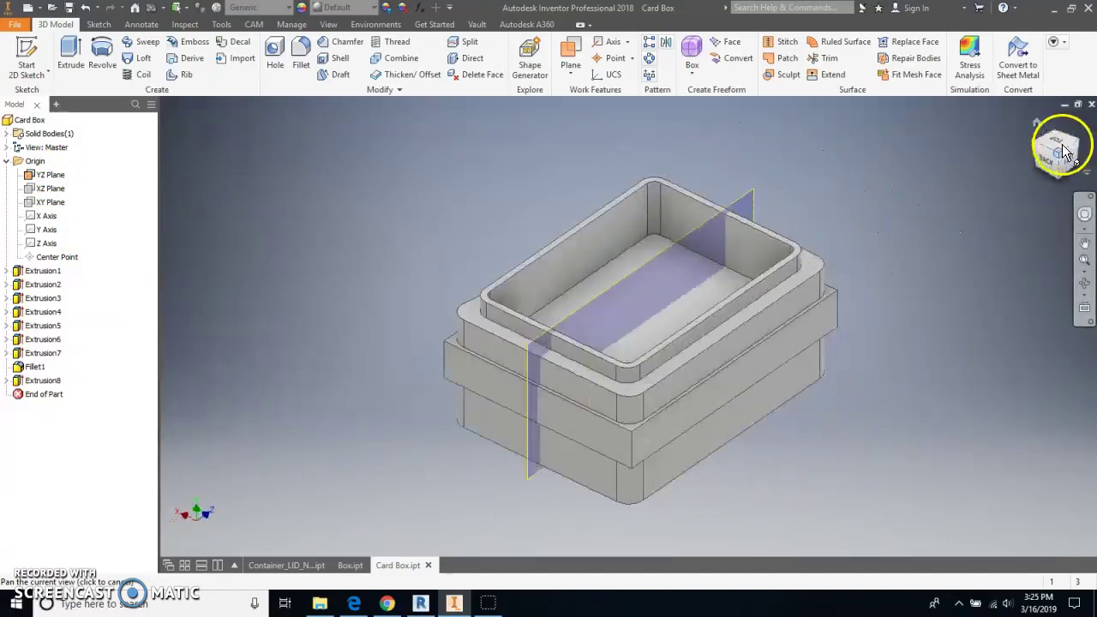
left_click(1042, 155)
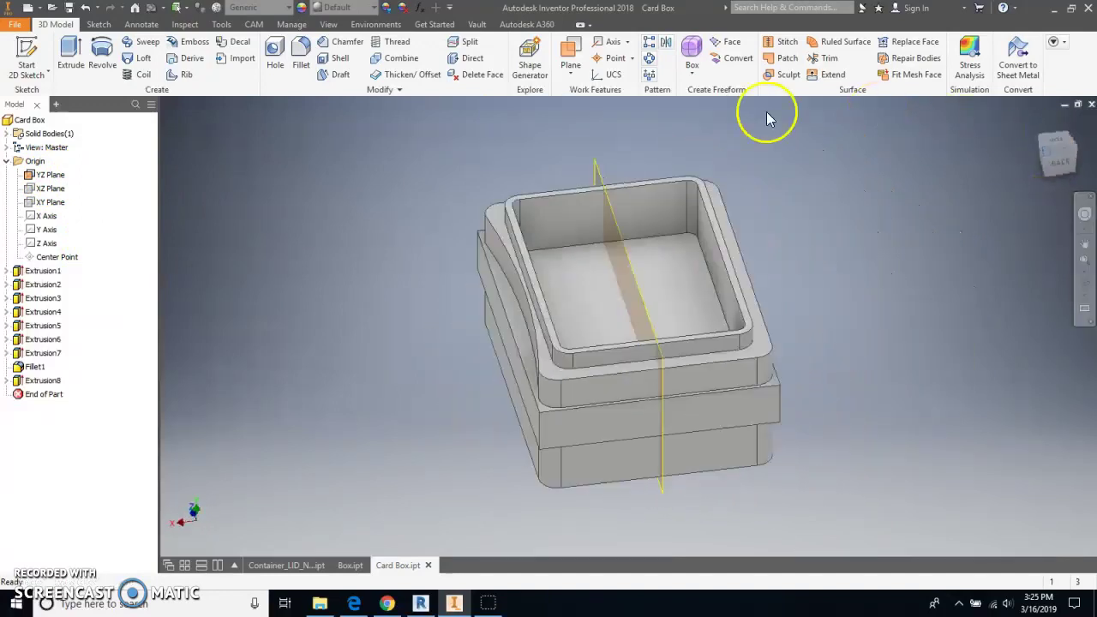
left_click(665, 47)
left_click(556, 335)
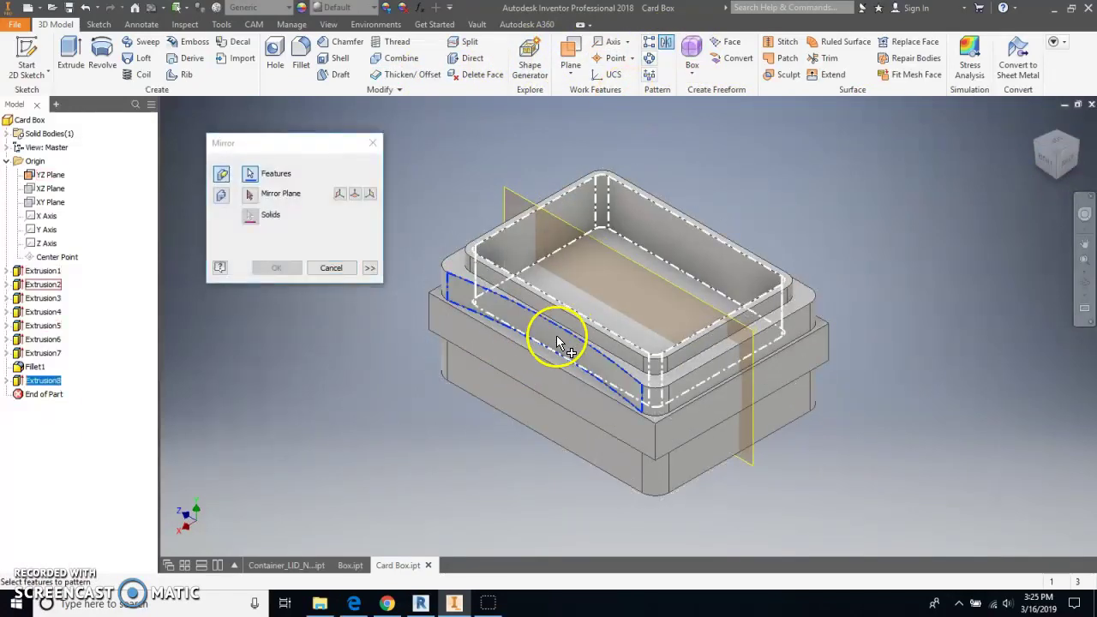
left_click(247, 197)
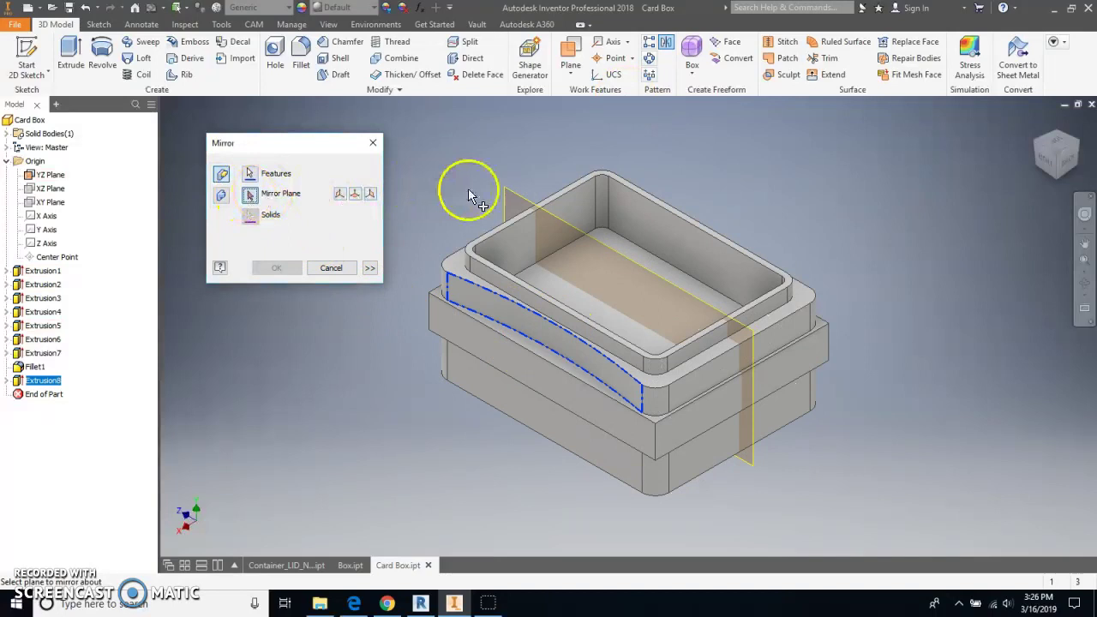
left_click(522, 198)
left_click(289, 272)
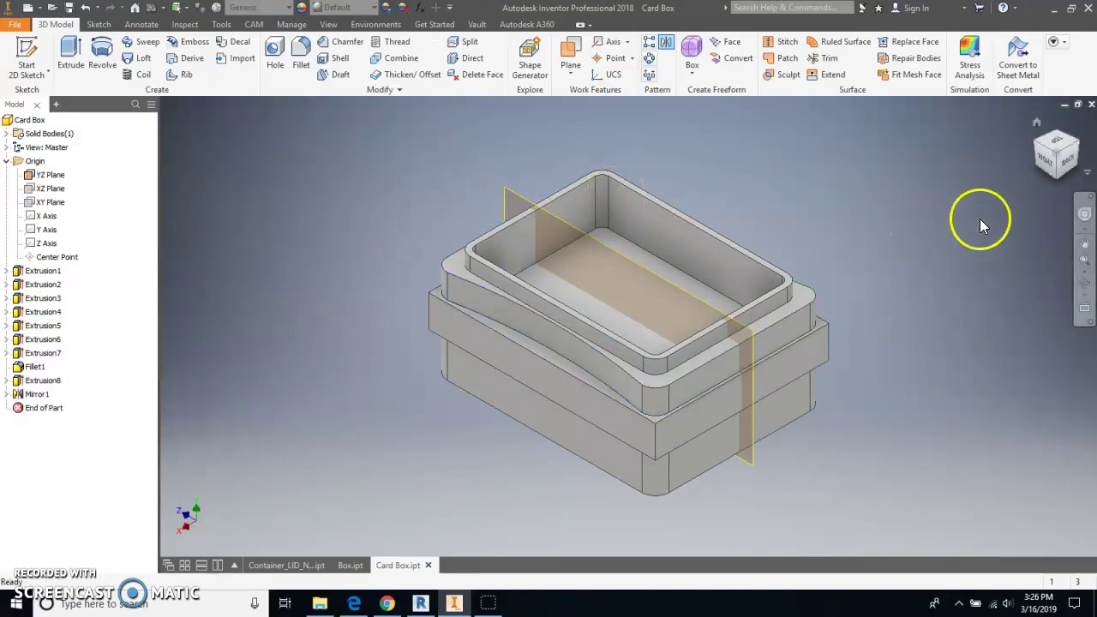
Show the origin's XZ plane and hide the YZ plane
left_click(1081, 148)
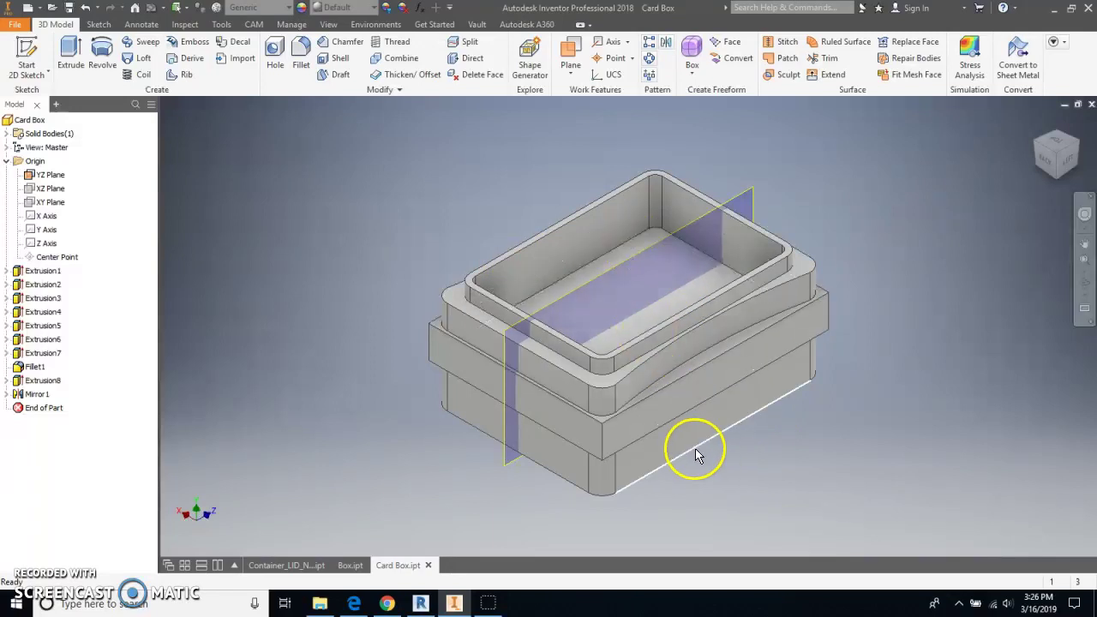
left_click(29, 194)
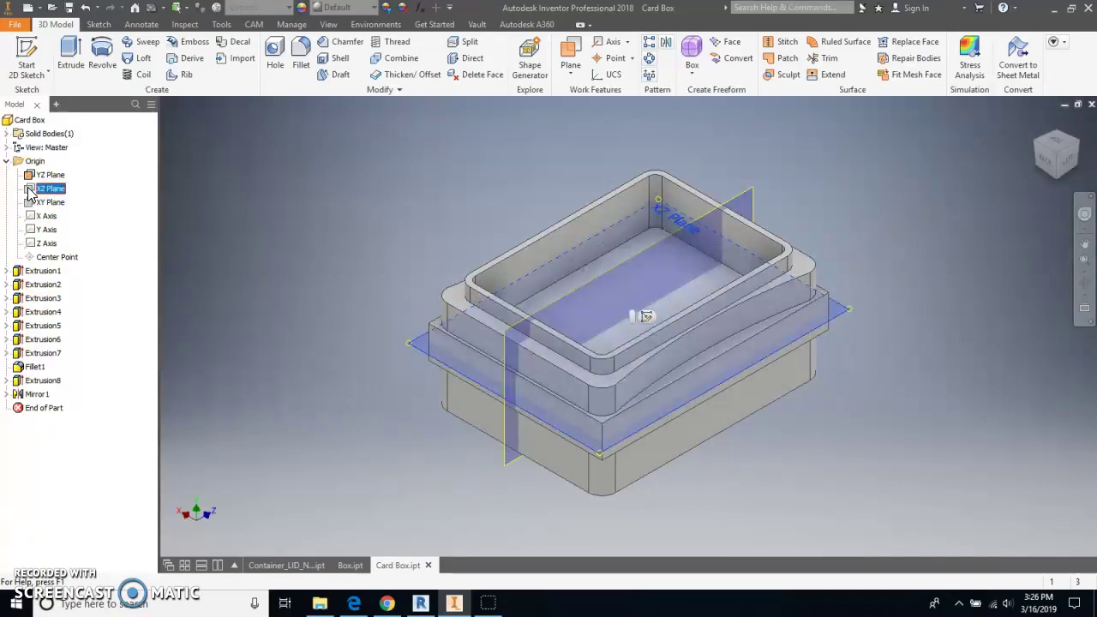
right_click(29, 193)
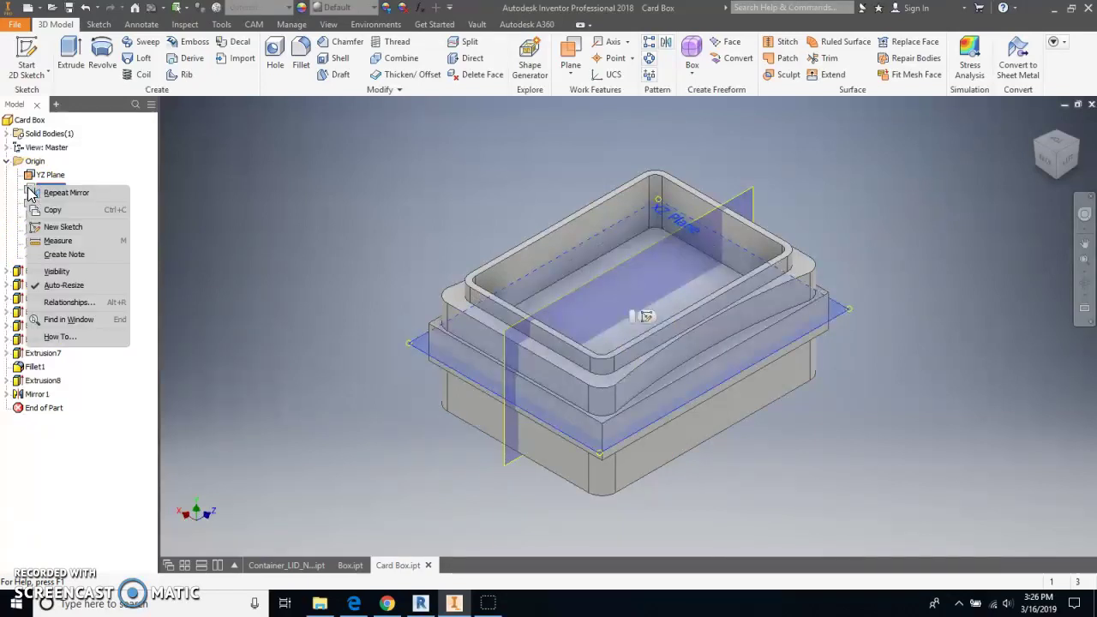
left_click(66, 274)
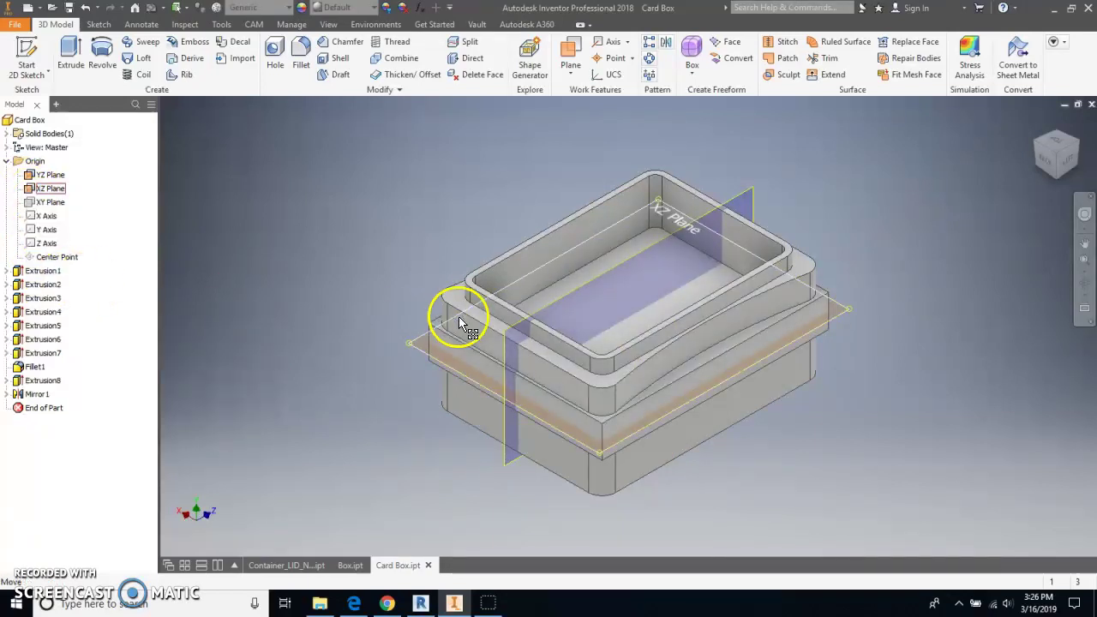
left_click(50, 175)
right_click(50, 174)
left_click(74, 260)
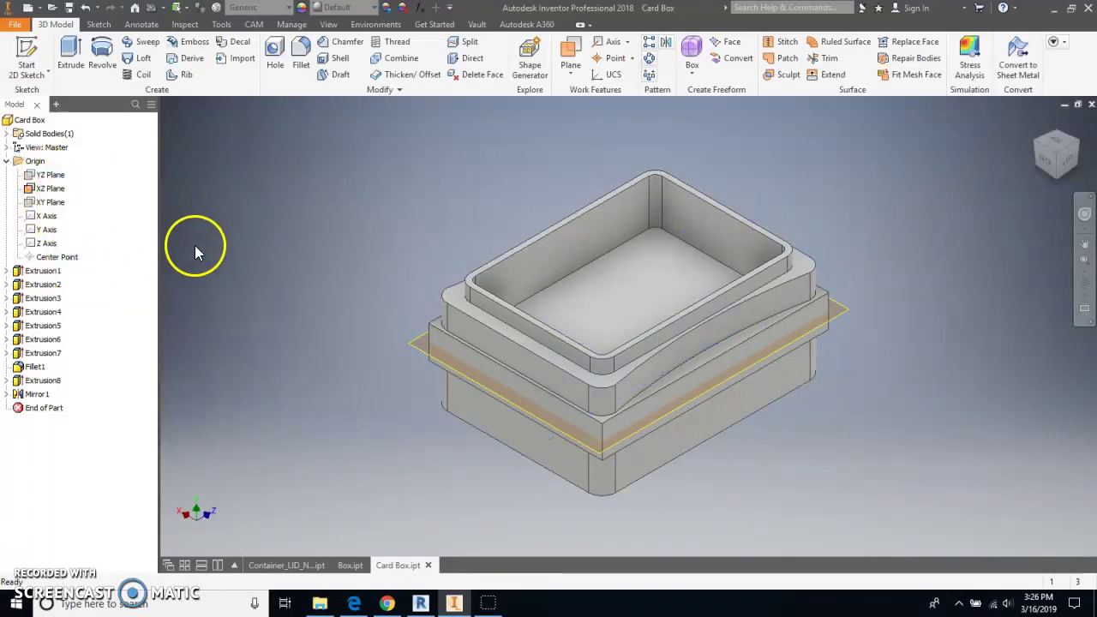
Try to mirror both curved recess cuts about the XZ plane onto the lower block
left_click(1047, 162)
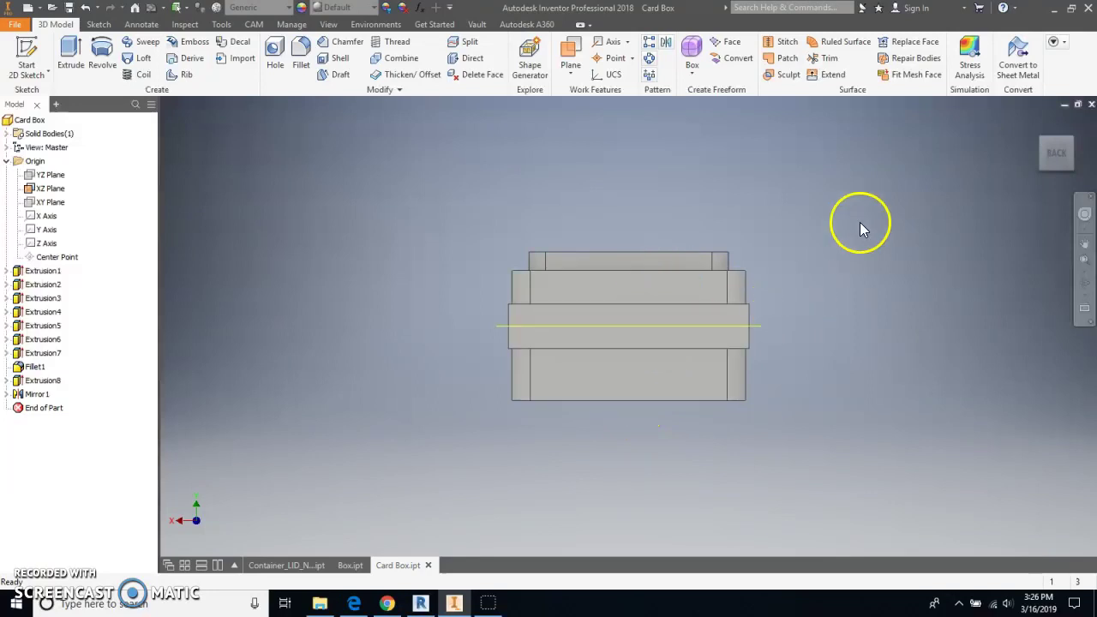
left_click(1035, 125)
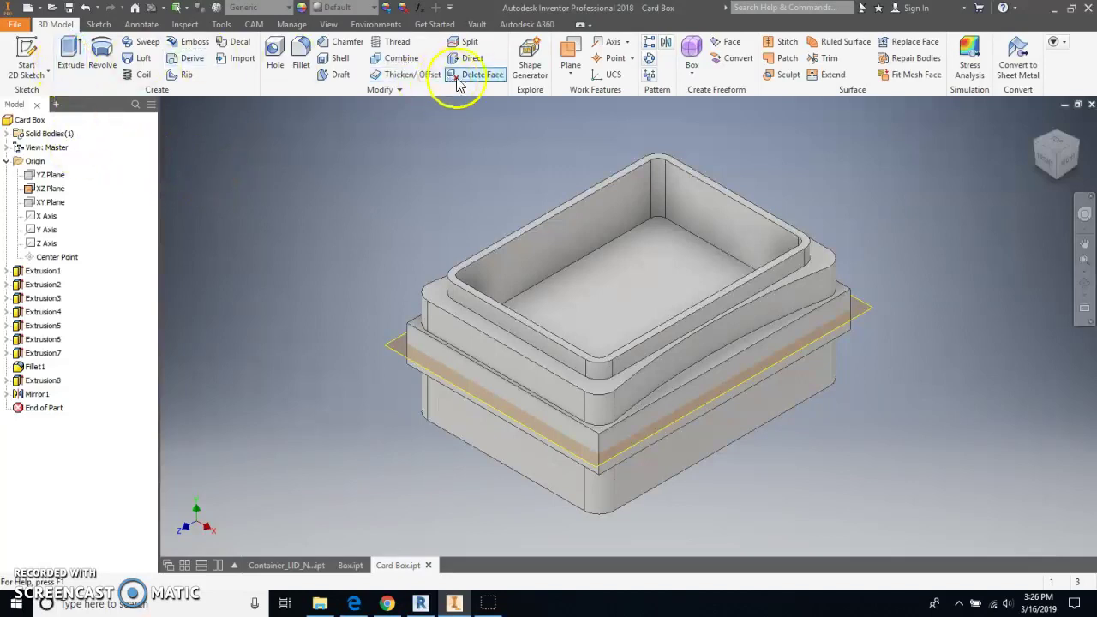
left_click(665, 43)
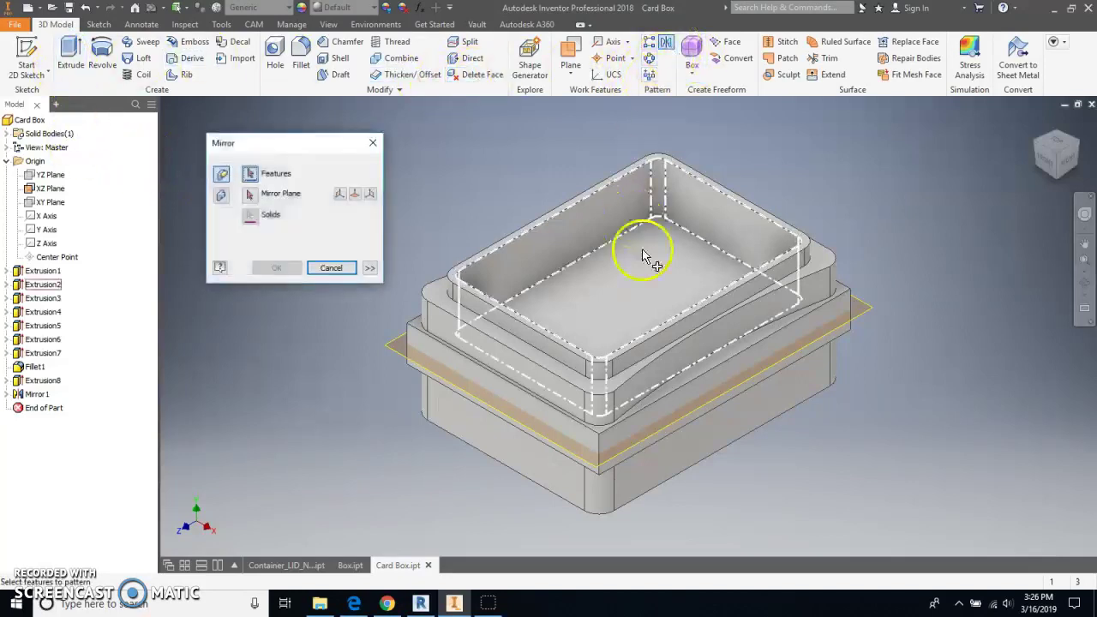
left_click(692, 360)
left_click(1034, 141)
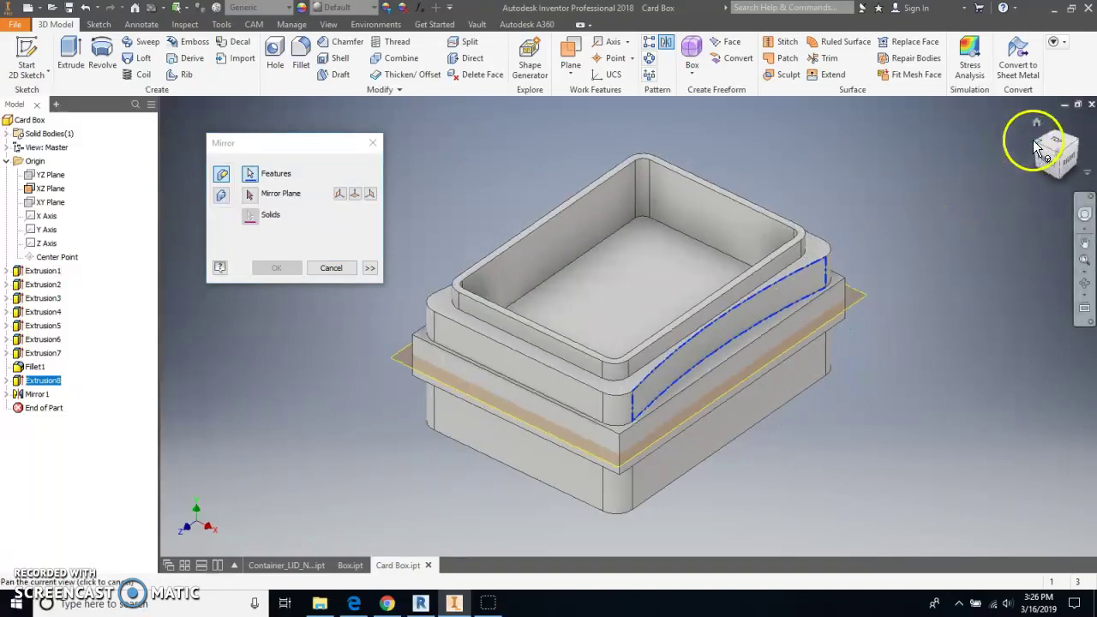
left_click(529, 326)
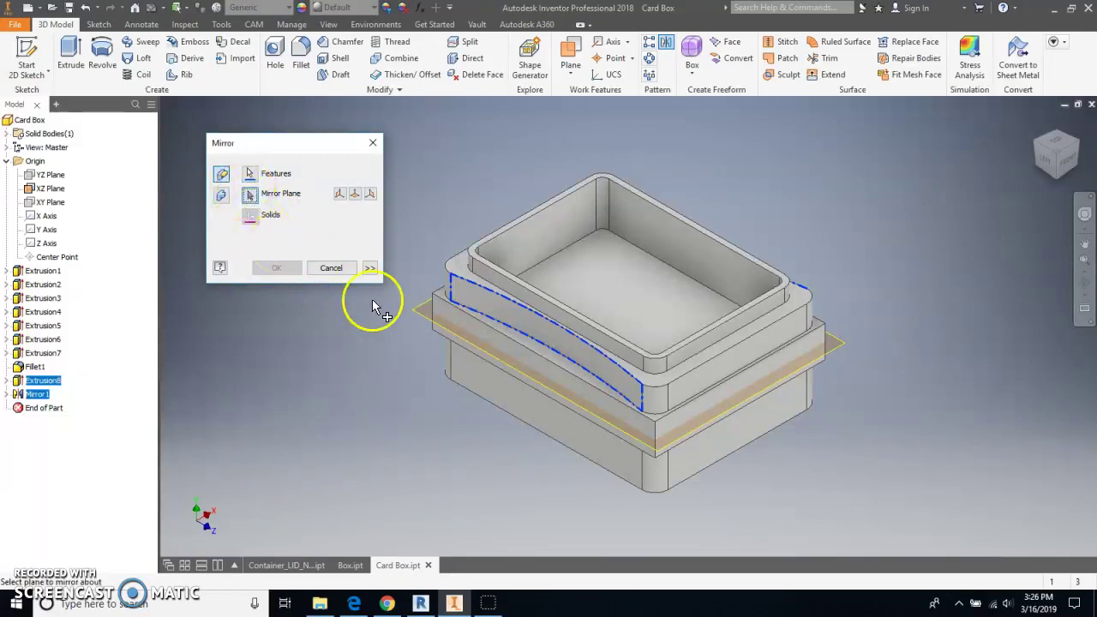
left_click(421, 317)
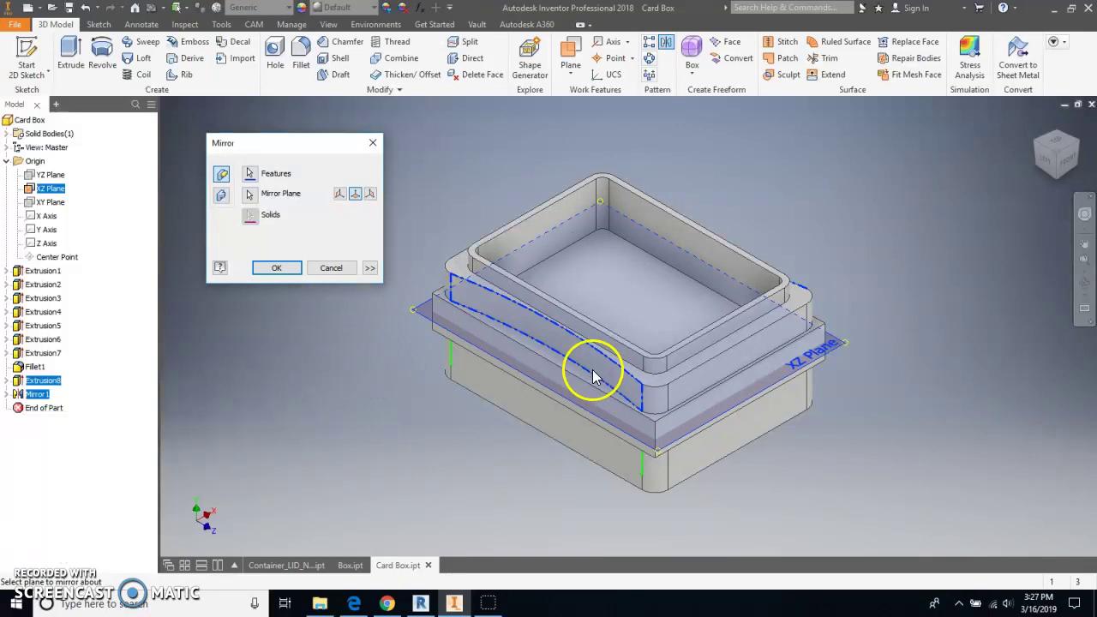
left_click(1060, 184)
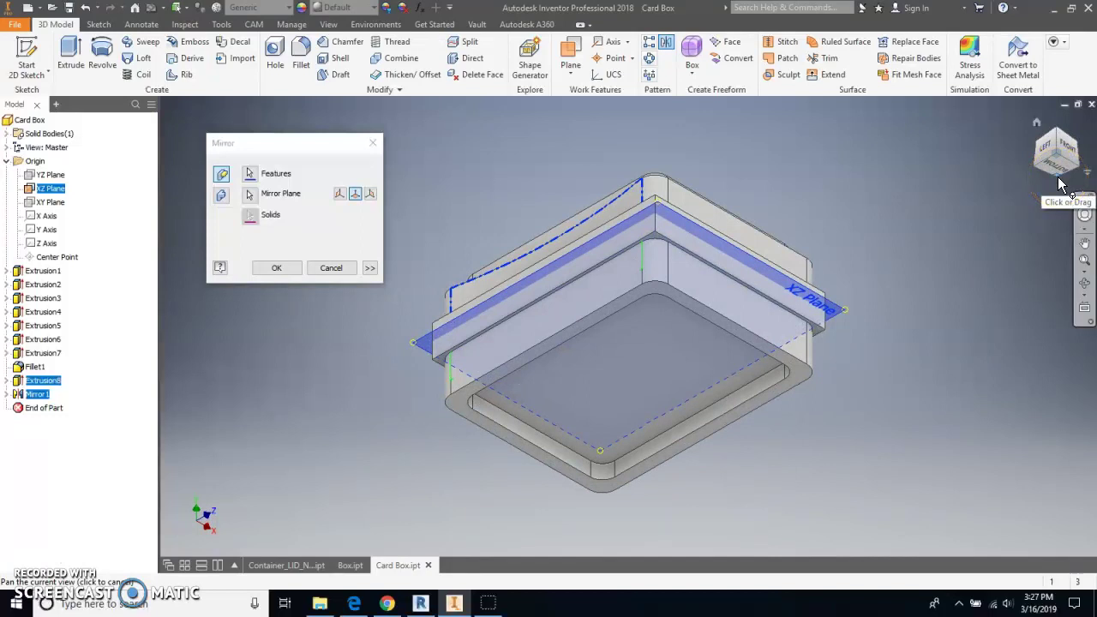
left_click(279, 268)
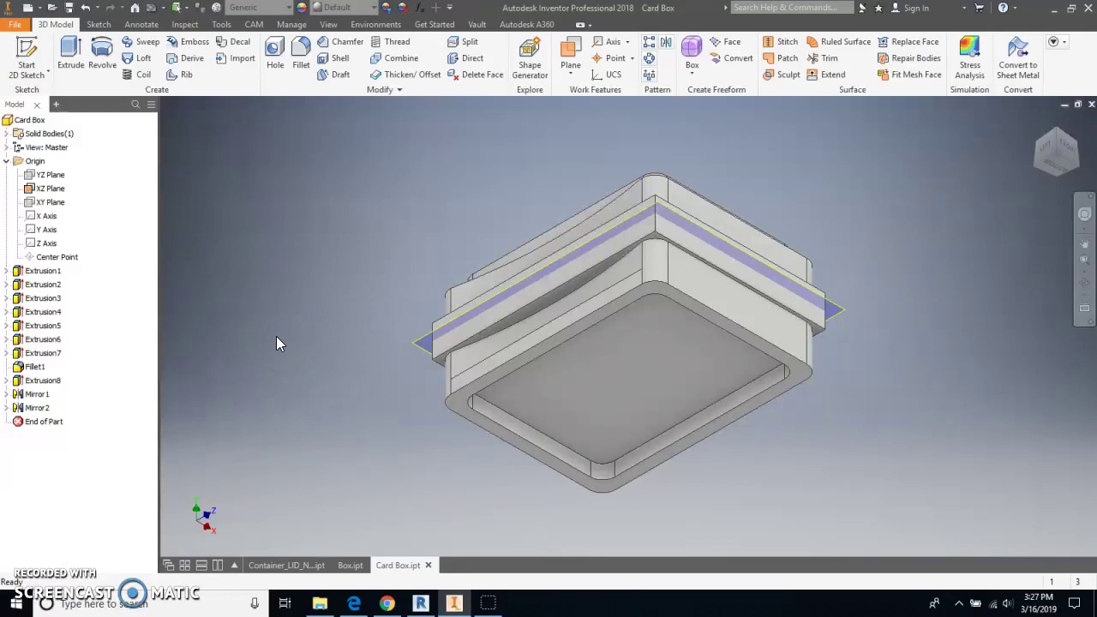
left_click(84, 9)
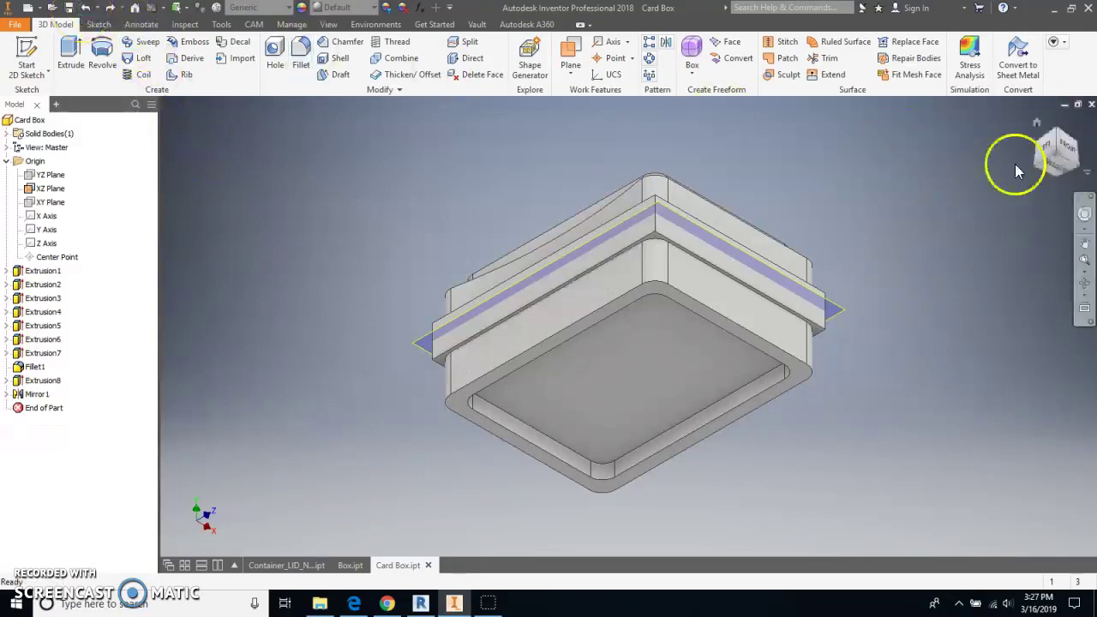
Start a new sketch on the bottom rim face of the lower block
left_click(1062, 140)
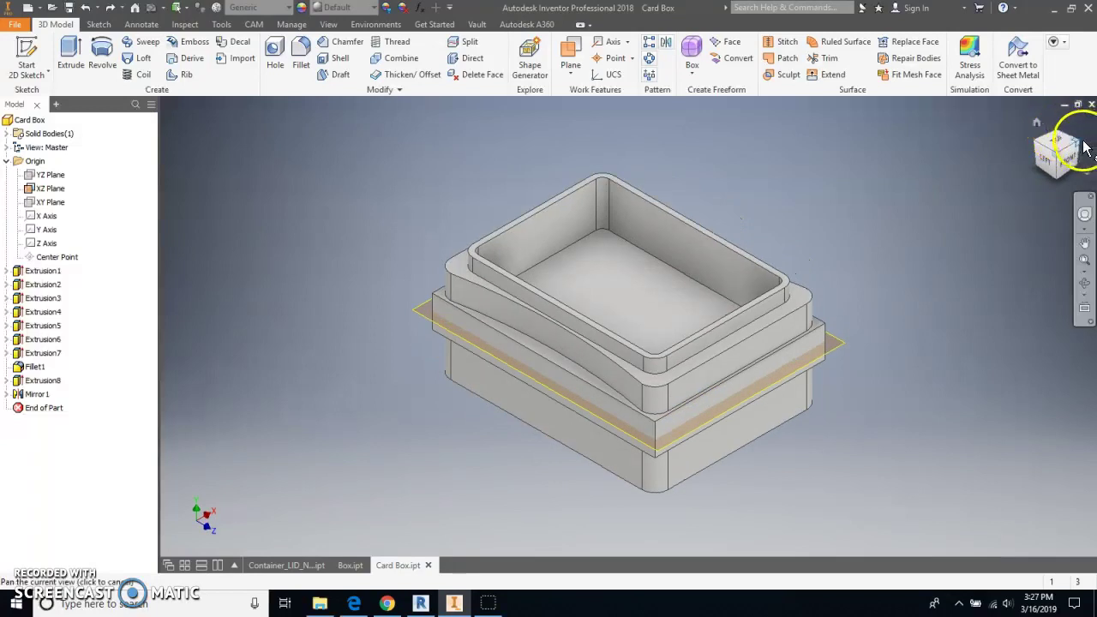
left_click(1084, 147)
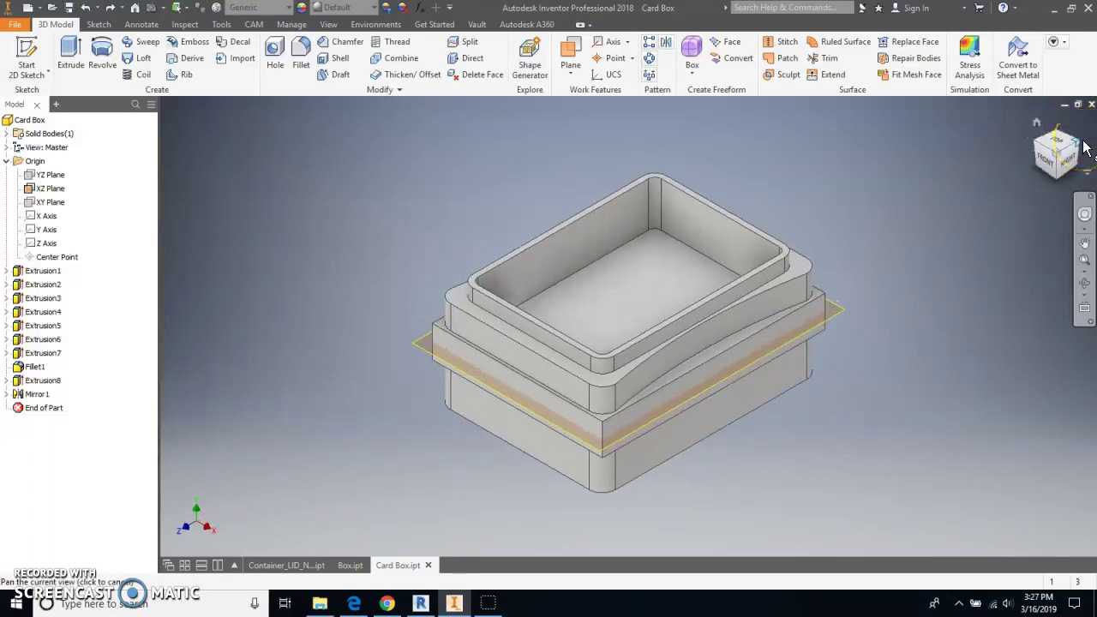
left_click(1060, 187)
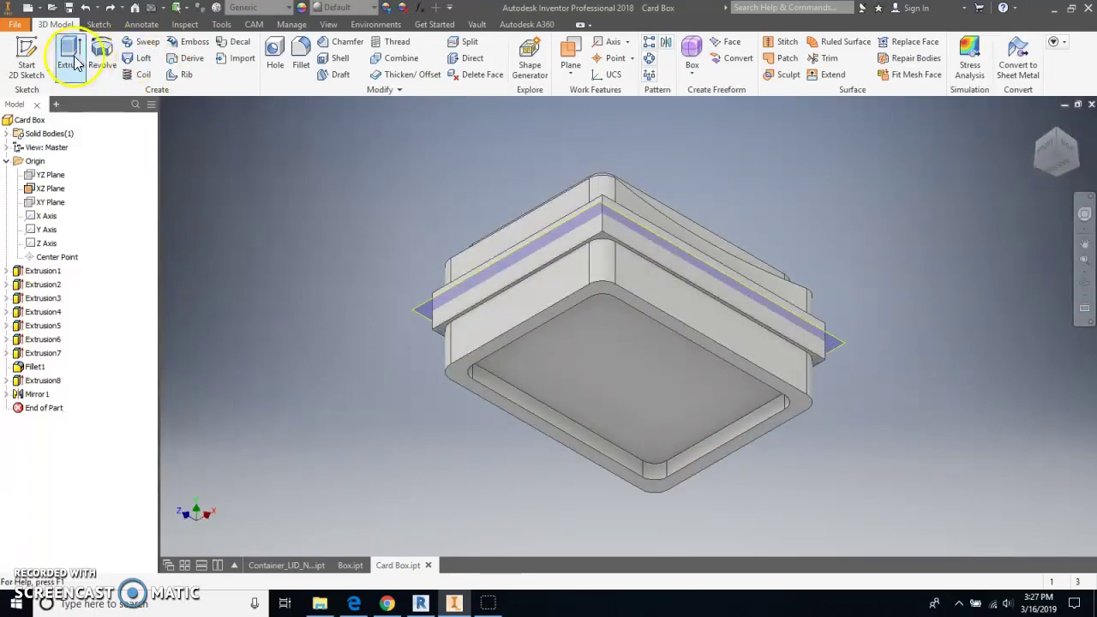
left_click(27, 54)
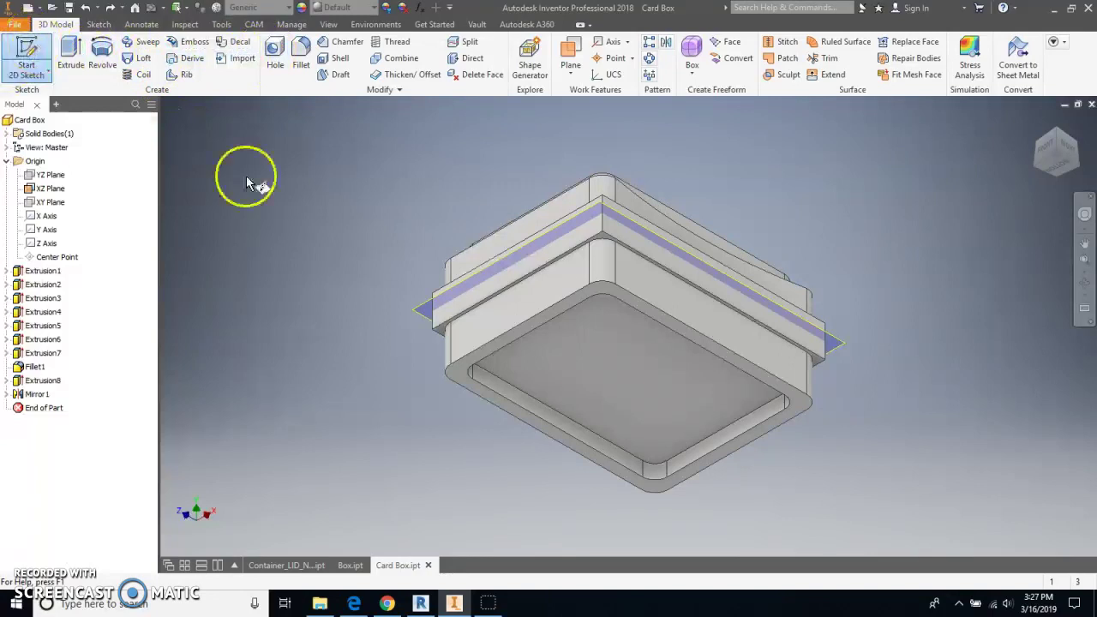
left_click(605, 294)
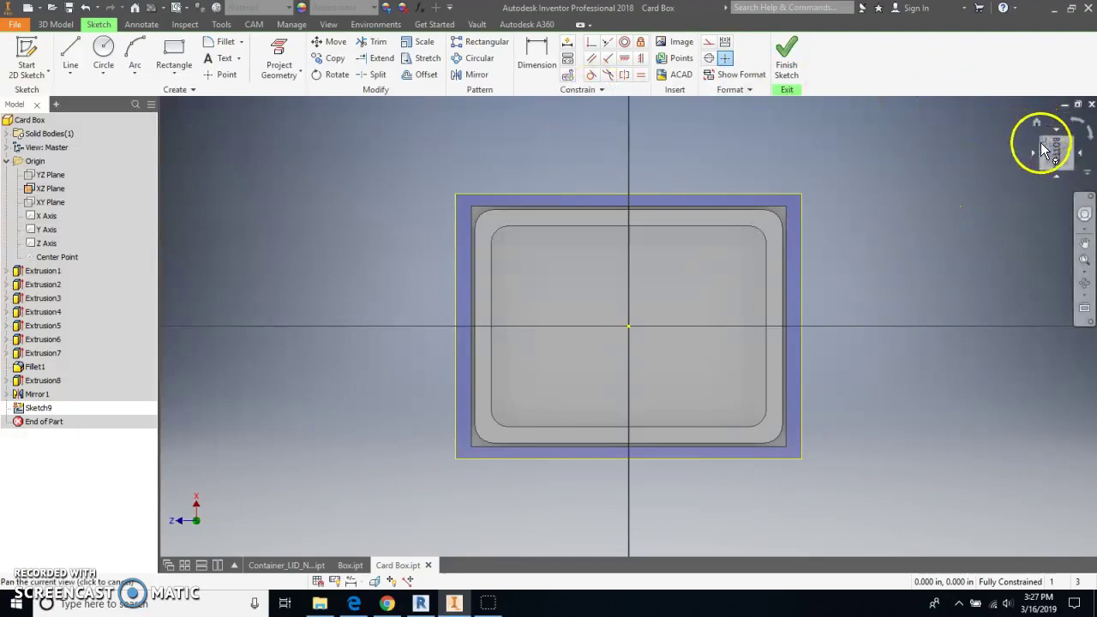
Project the curved recess edge on one long side of the upper block into the bottom rim sketch
left_click(1042, 150)
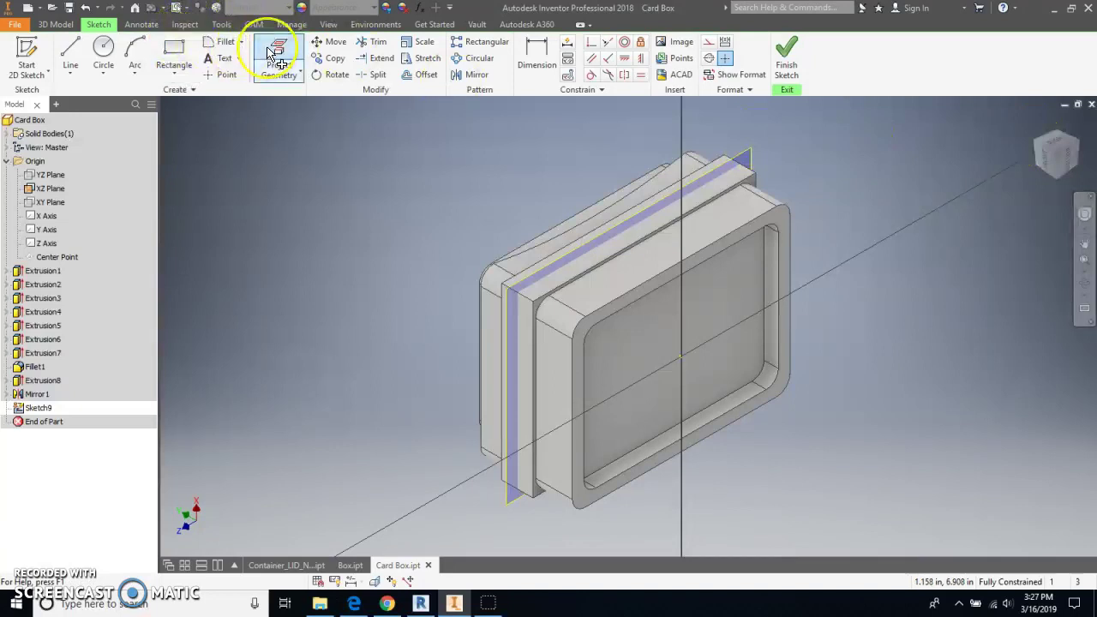
left_click(1033, 146)
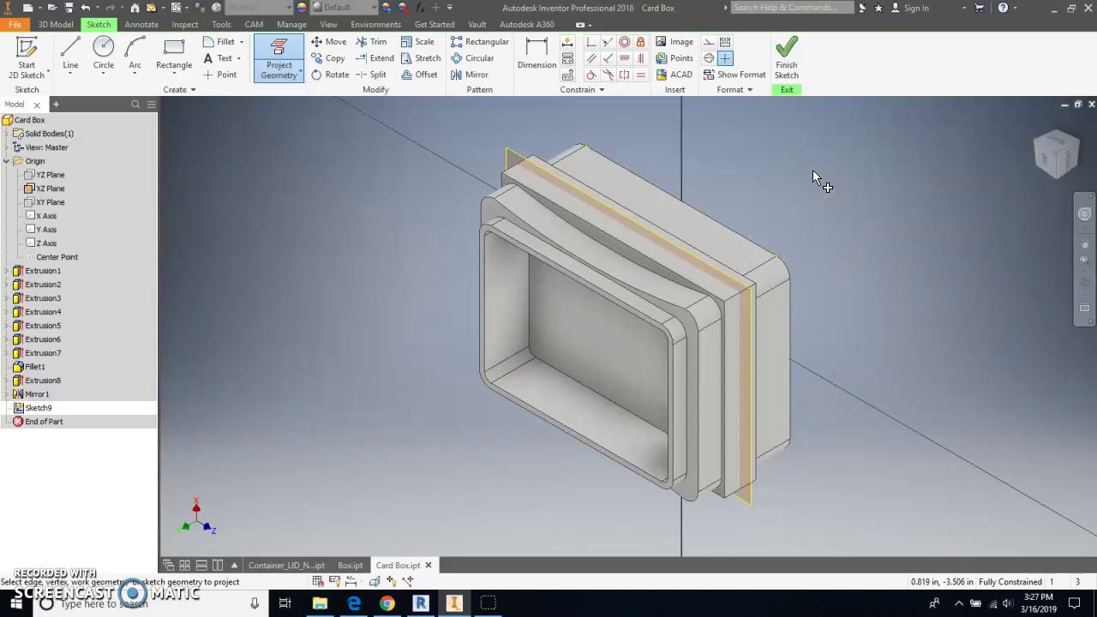
left_click(1080, 150)
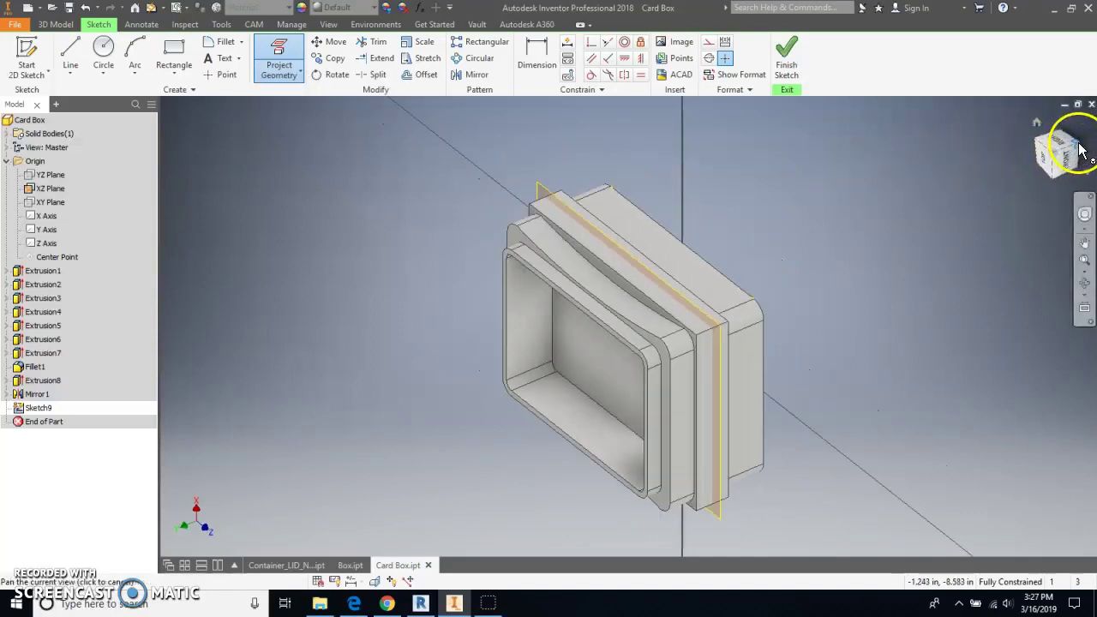
scroll(668, 423, "up", 5)
scroll(677, 399, "down", 4)
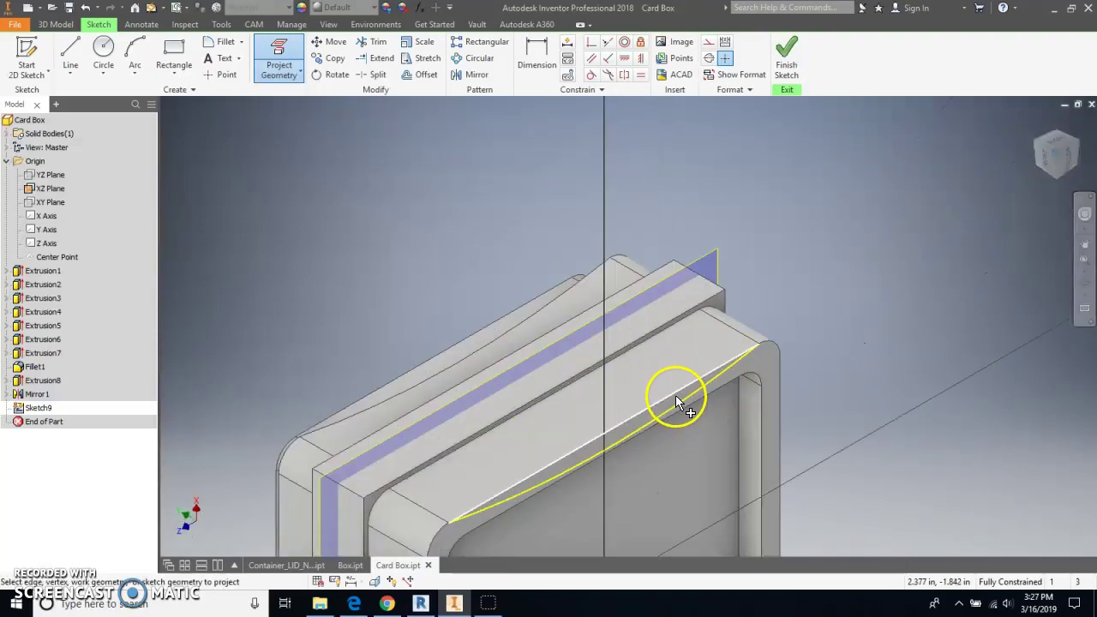
Project the curved recess edge on the opposite long side of the upper block into the same sketch
left_click(1037, 144)
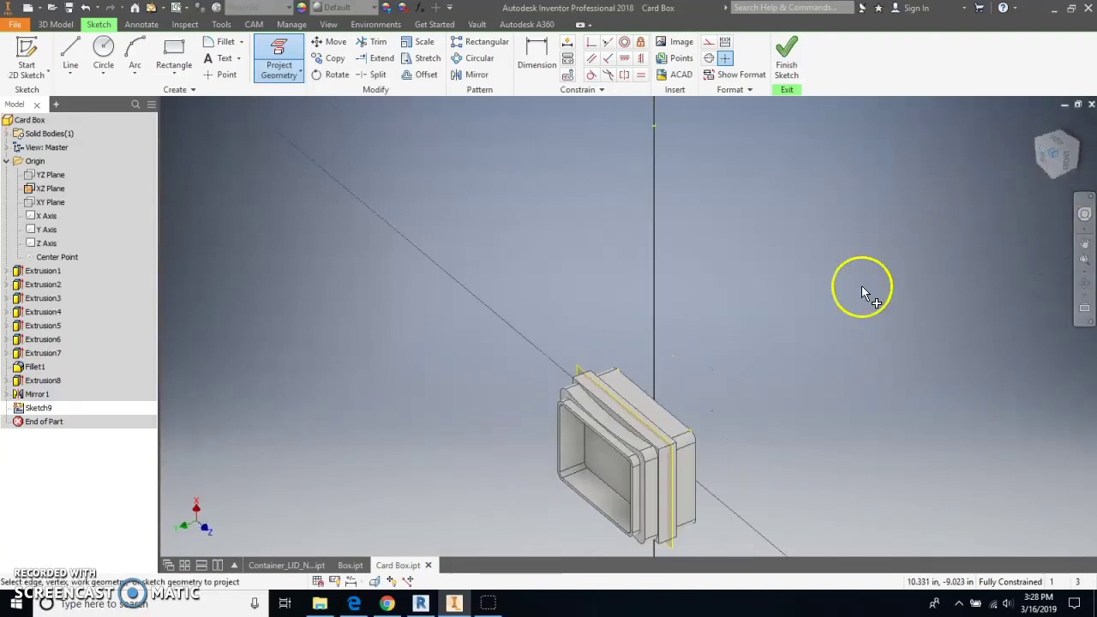
middle_click_drag(757, 298, 766, 120)
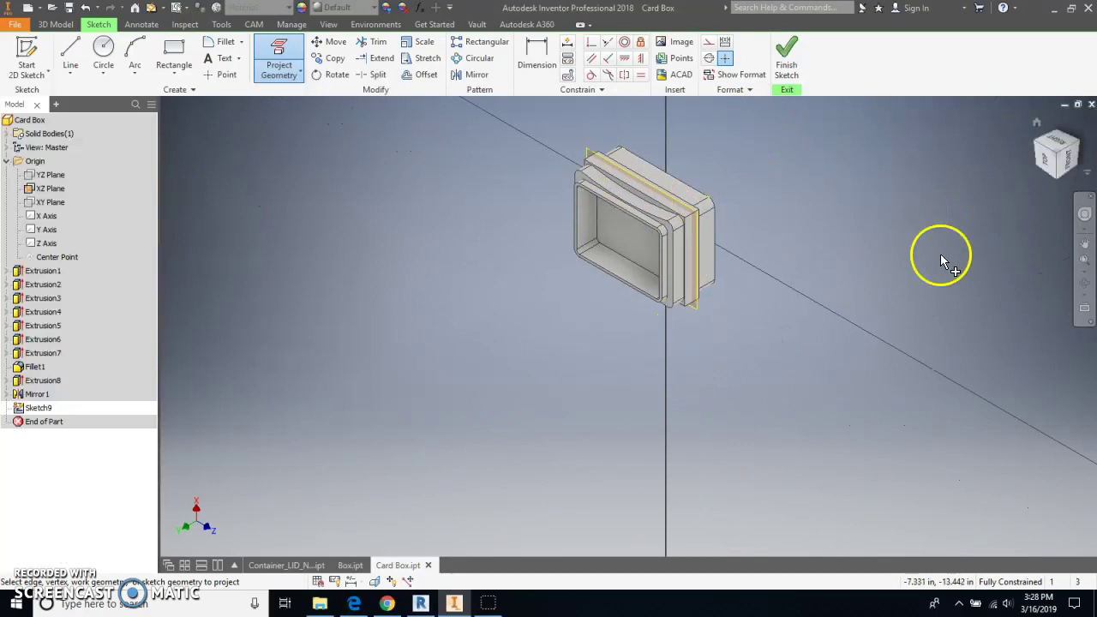
left_click(1060, 178)
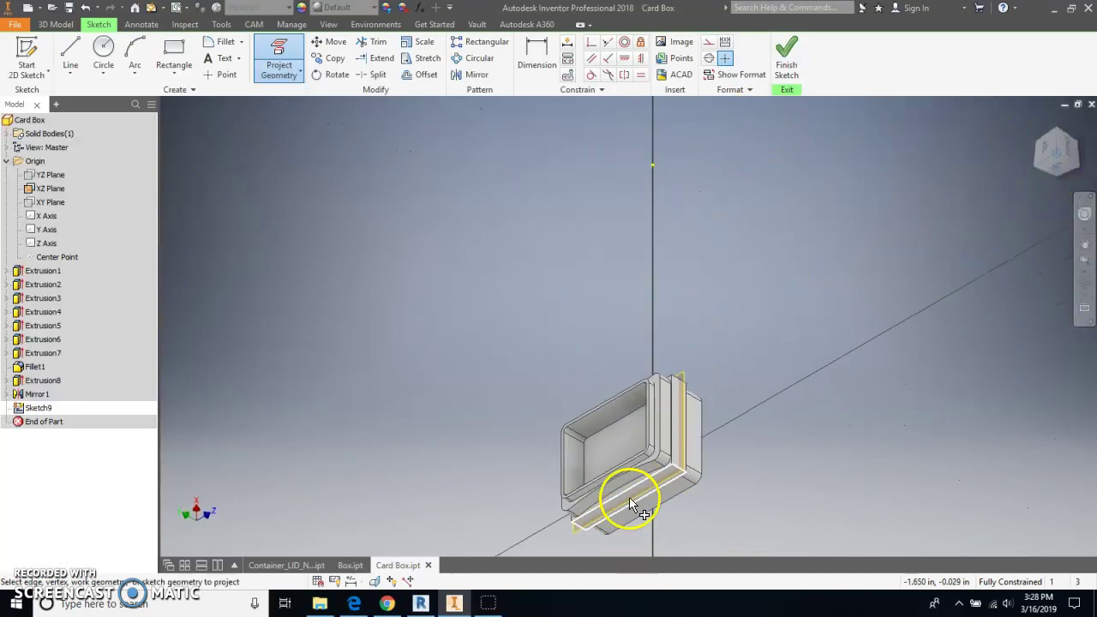
scroll(631, 503, "up", 5)
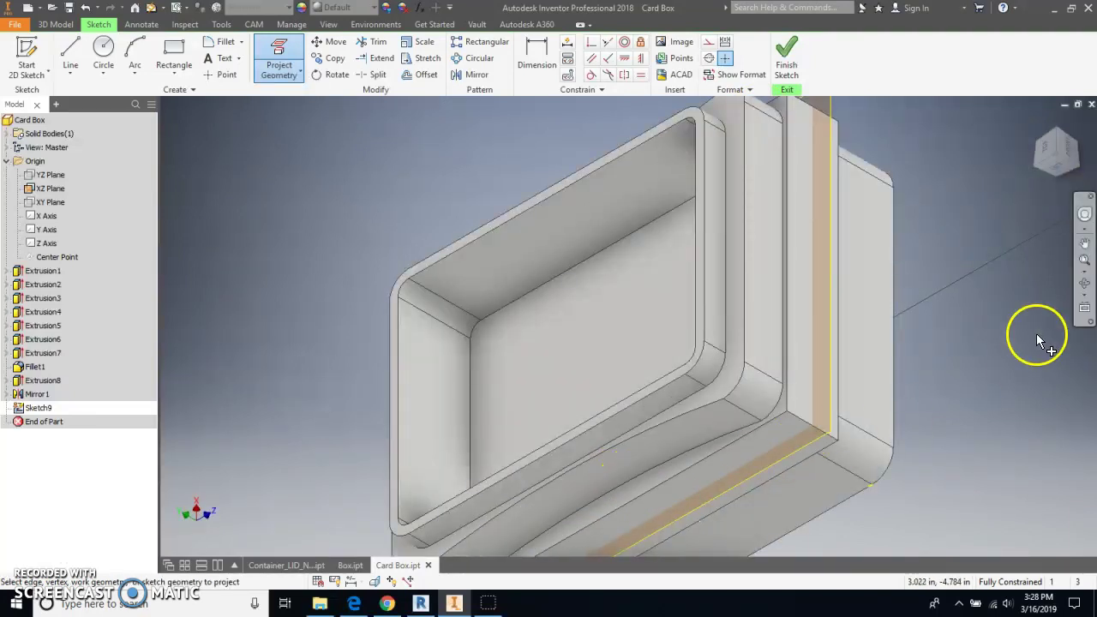
left_click(1062, 137)
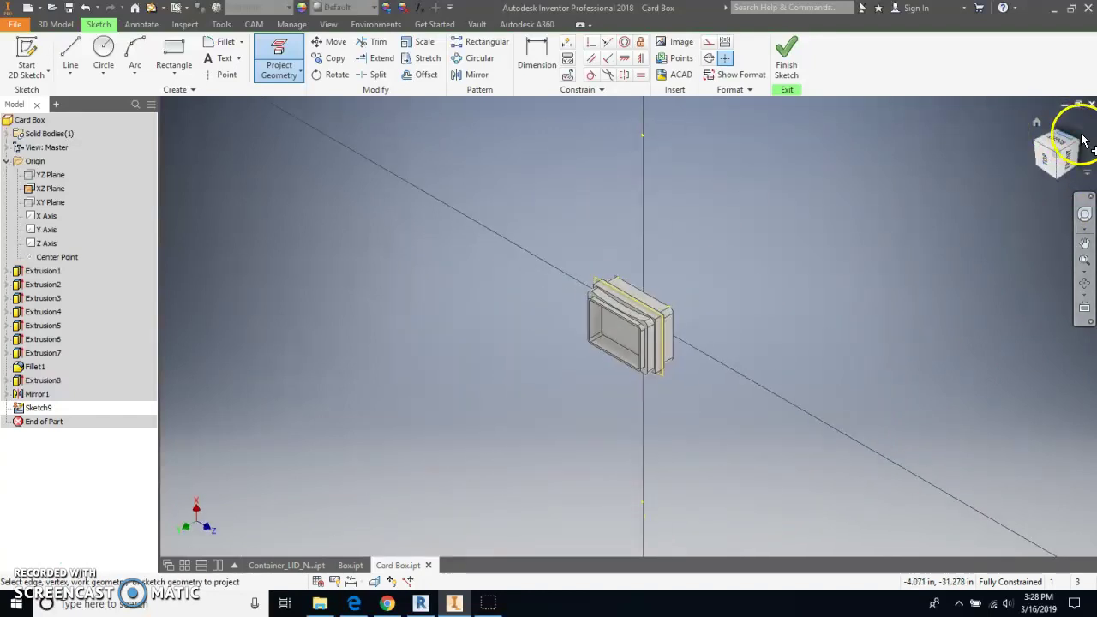
left_click(1073, 145)
scroll(661, 375, "up", 5)
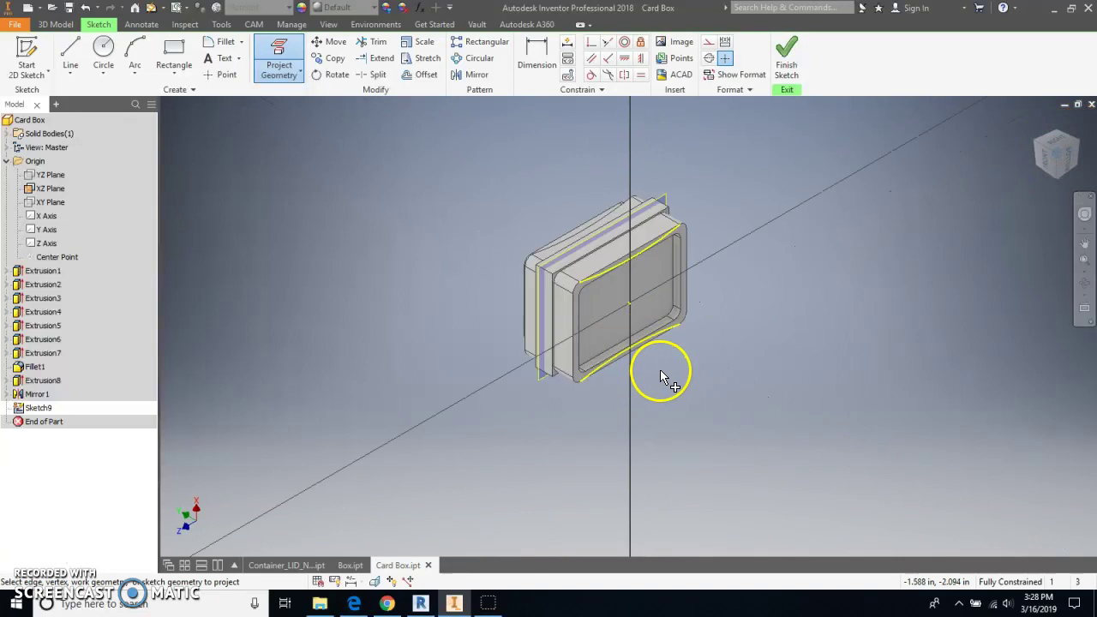
middle_click_drag(671, 370, 674, 435)
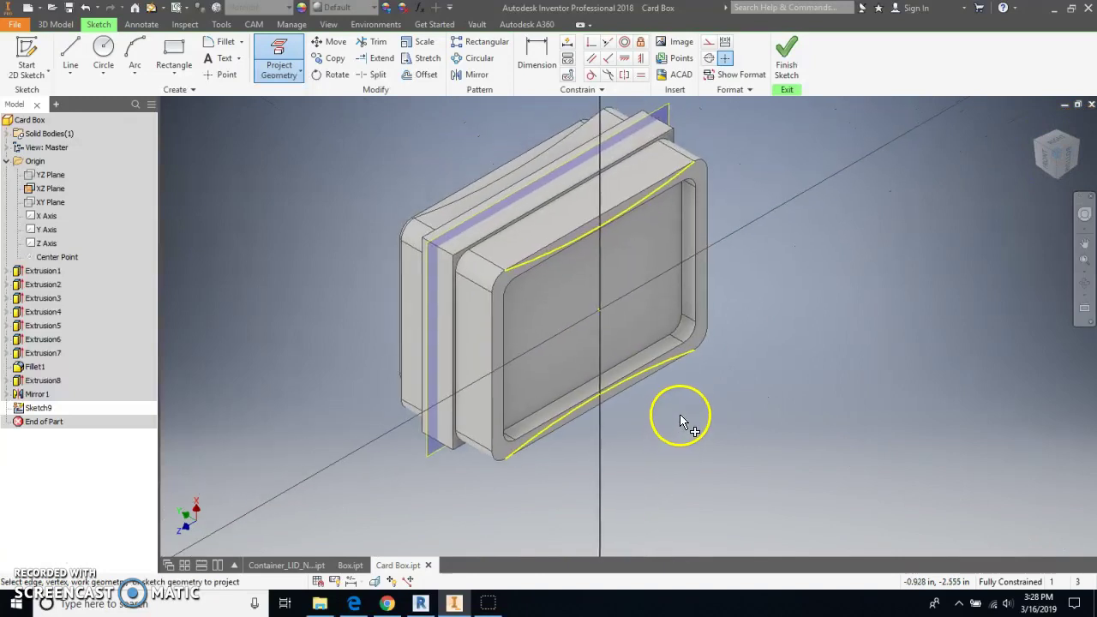
left_click(1073, 168)
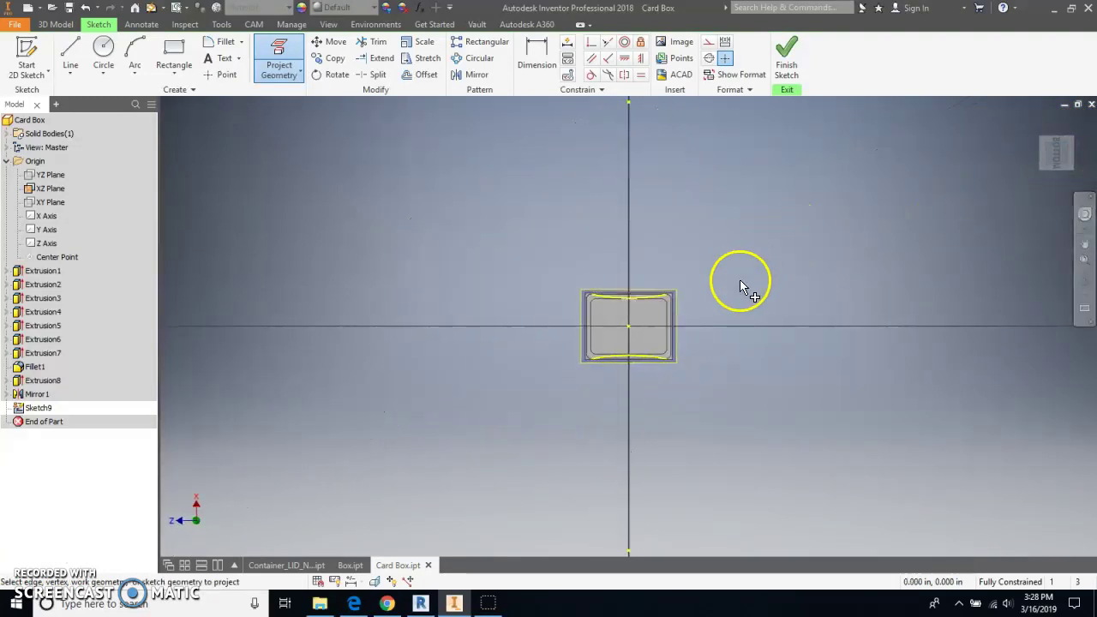
scroll(630, 332, "up", 3)
scroll(633, 332, "up", 3)
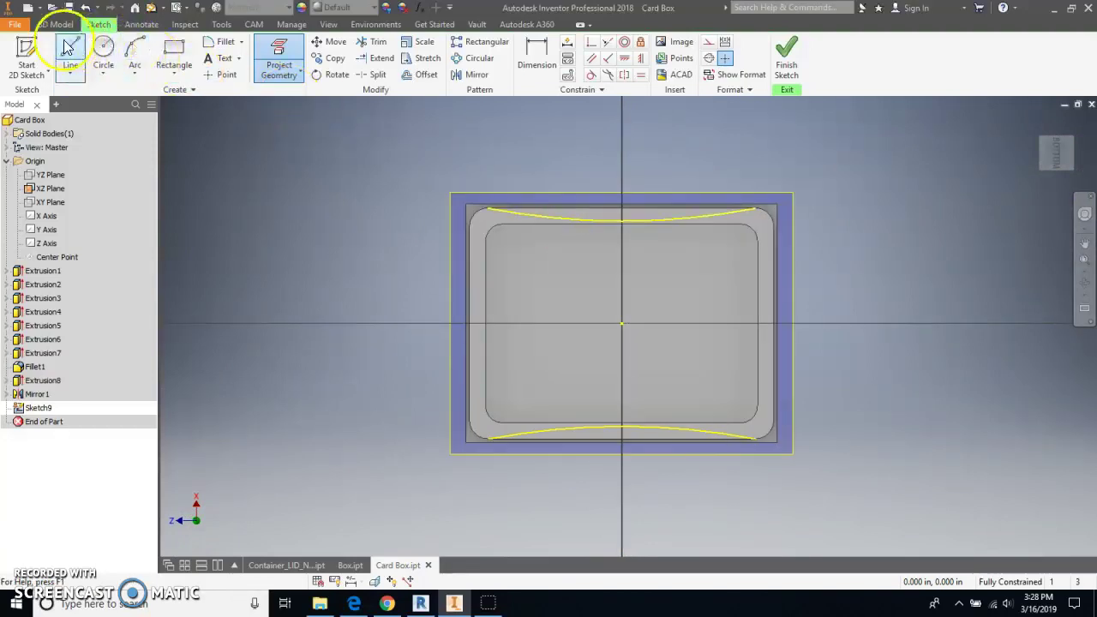
Close the first projected arc with a straight line between its two endpoints
left_click(69, 48)
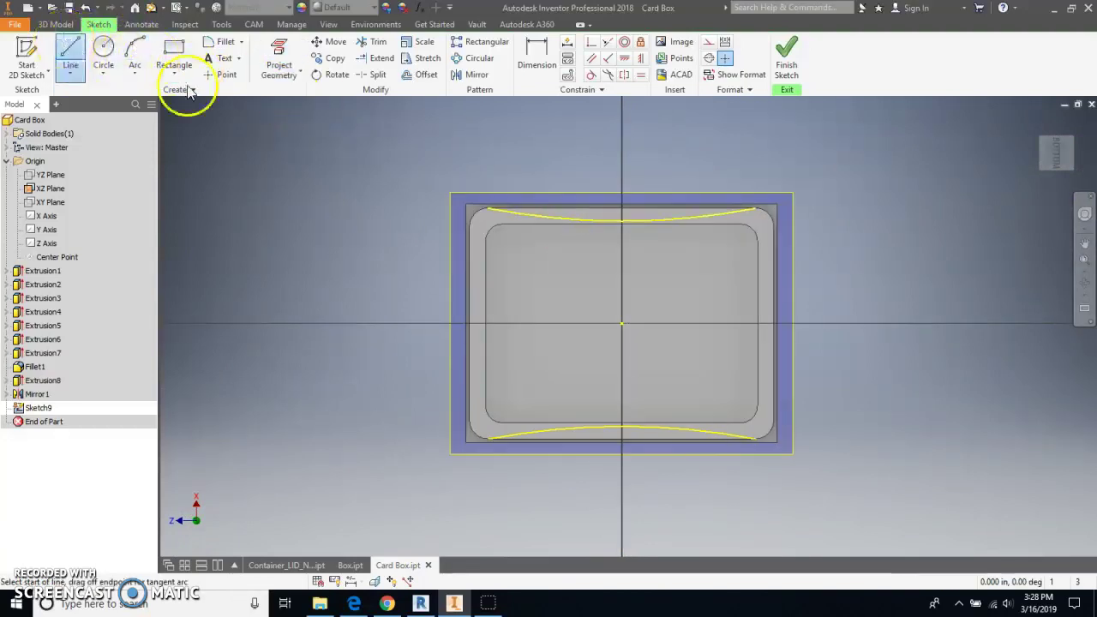
left_click(487, 209)
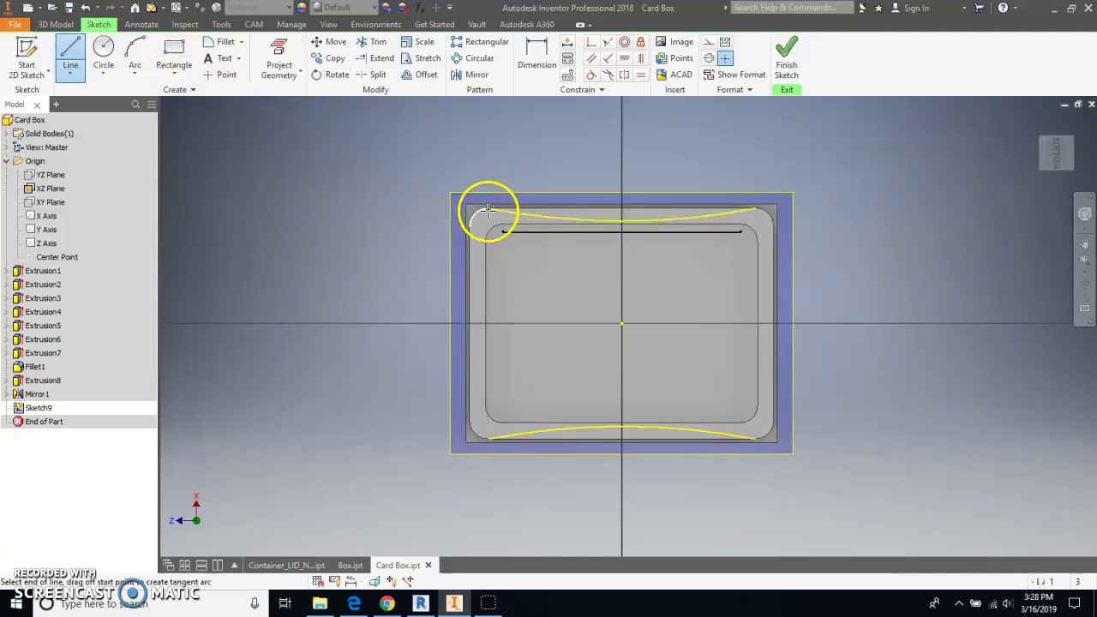
left_click(756, 209)
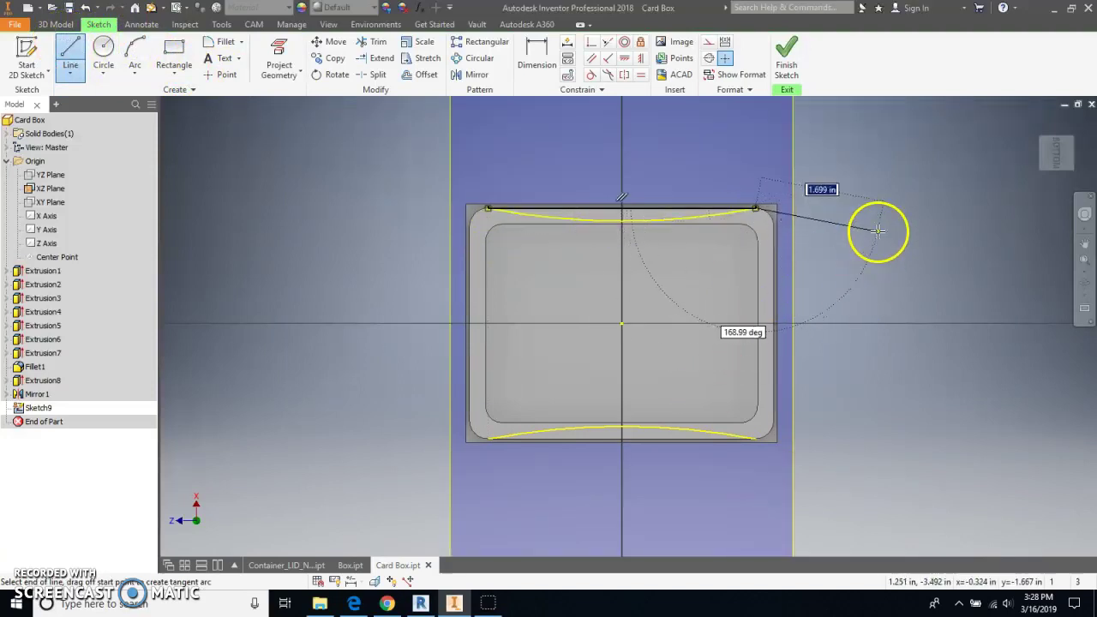
key("Escape")
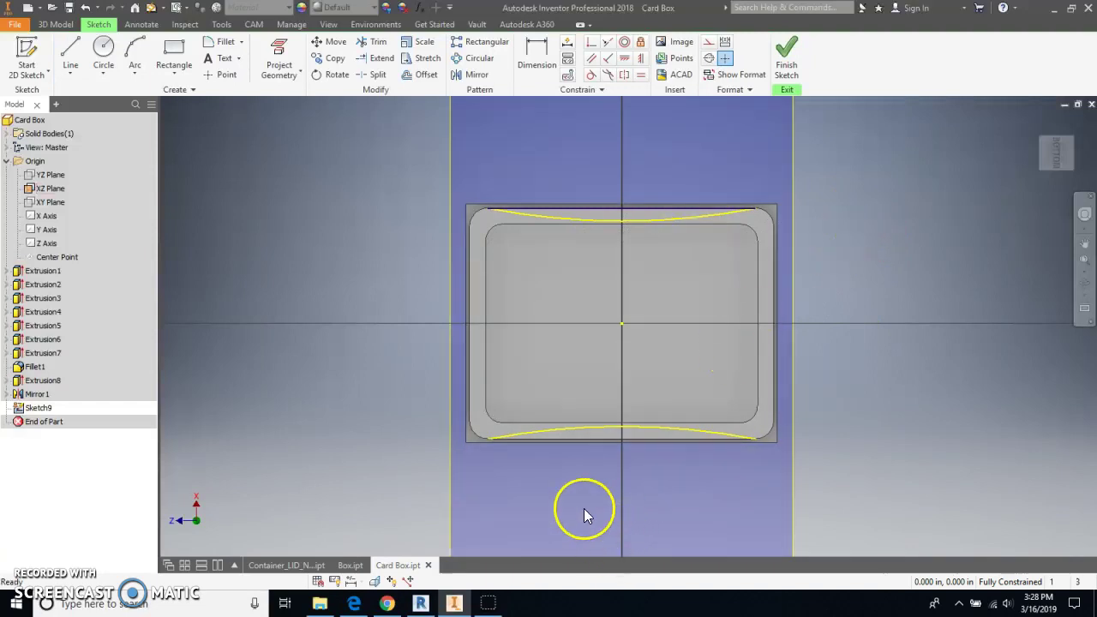
Close the second projected arc with a straight line between its endpoints and finish the sketch
left_click(70, 55)
left_click(487, 439)
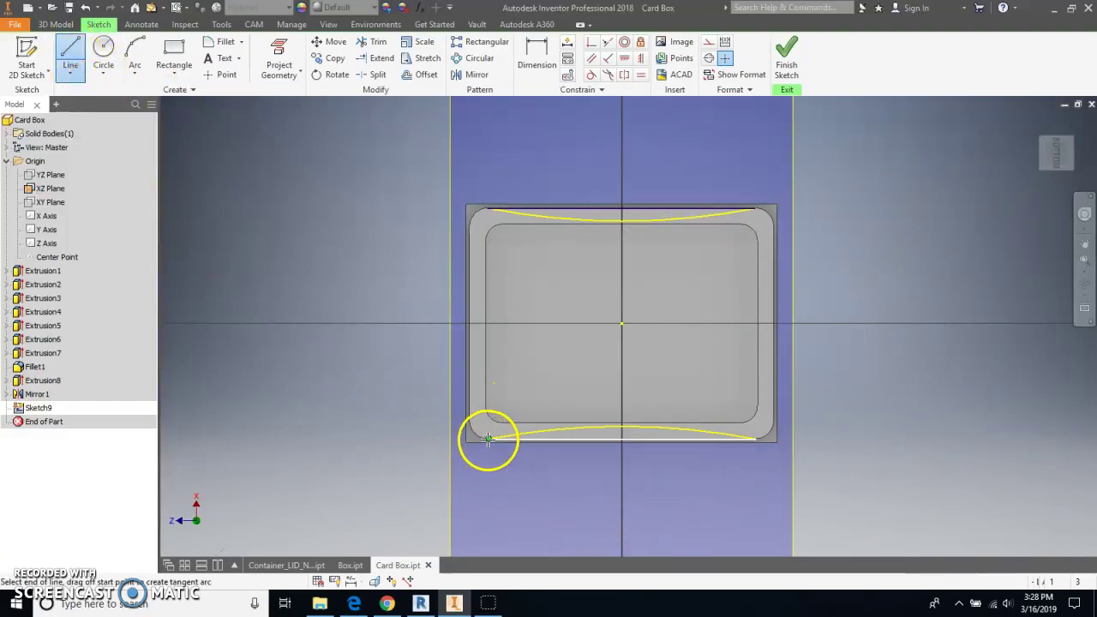
left_click(754, 440)
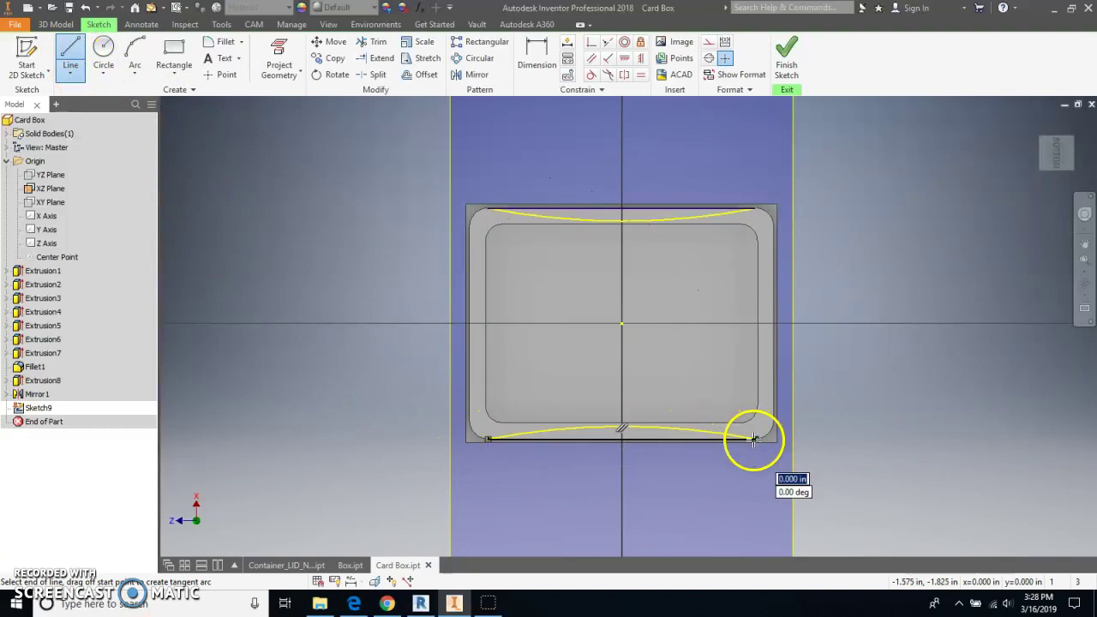
key("Escape")
left_click(790, 67)
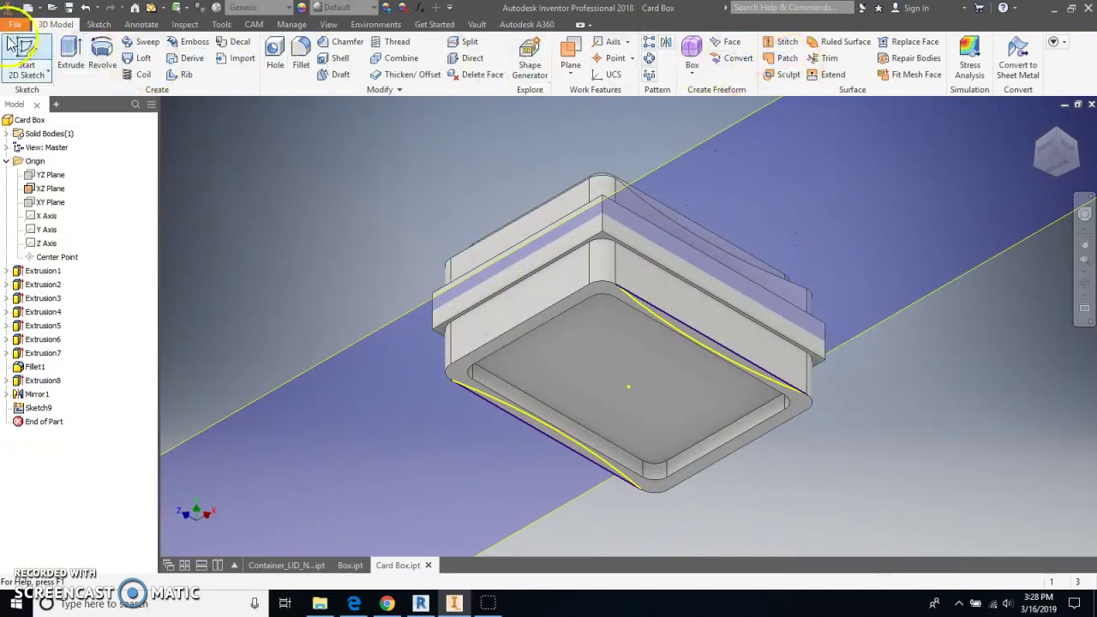
Extrude both arc profiles as a cut through the lower block, with the extent To the underside of the middle flange
left_click(71, 53)
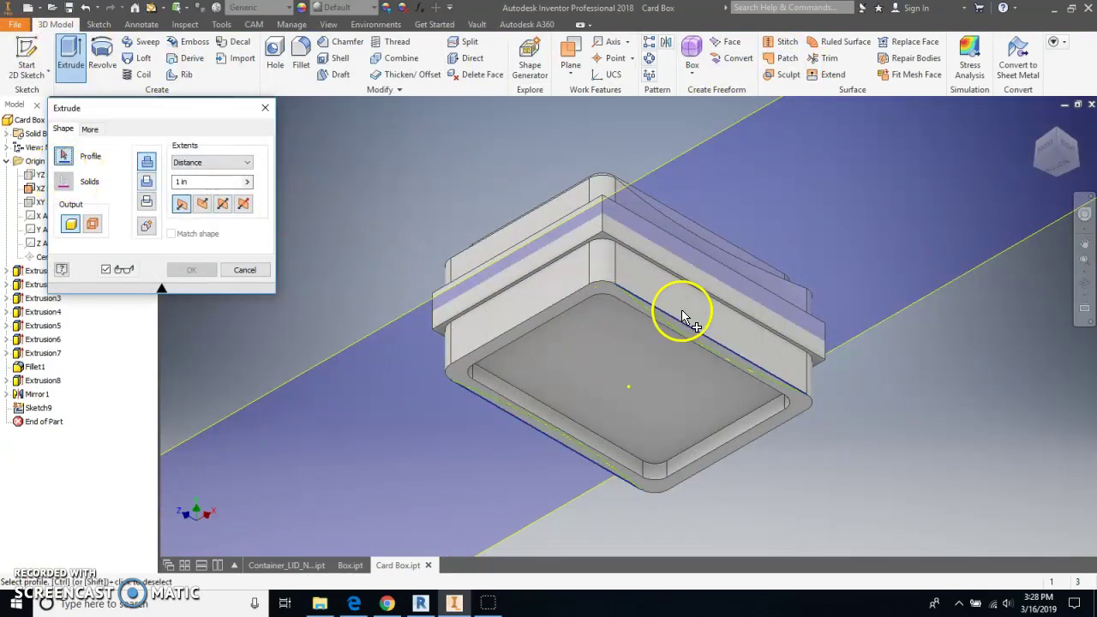
left_click(696, 345)
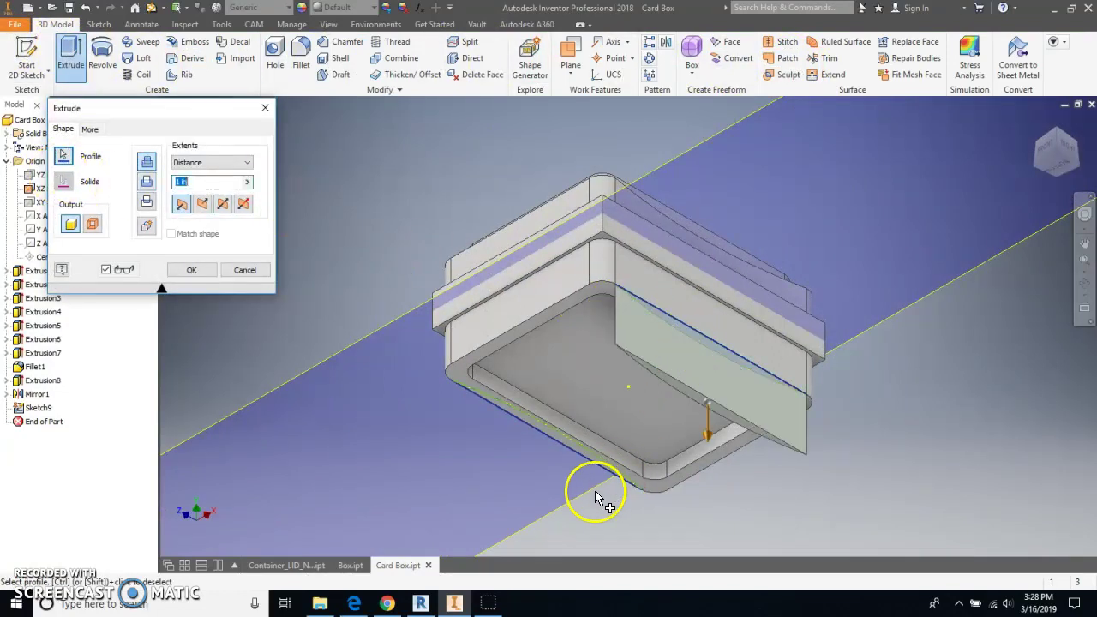
left_click(546, 438)
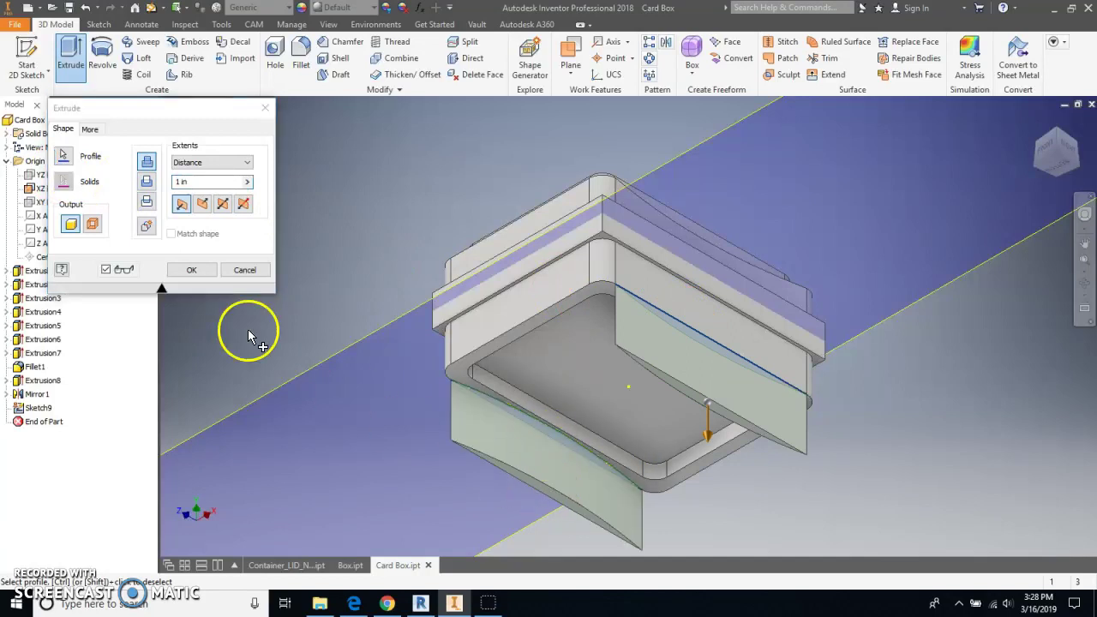
left_click(144, 184)
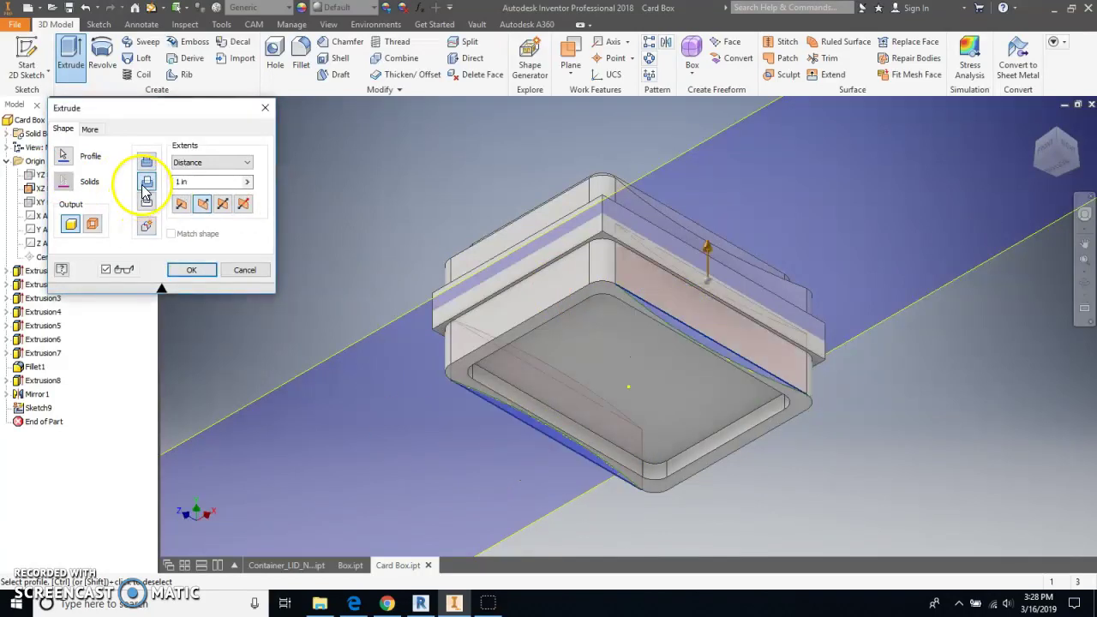
left_click(248, 162)
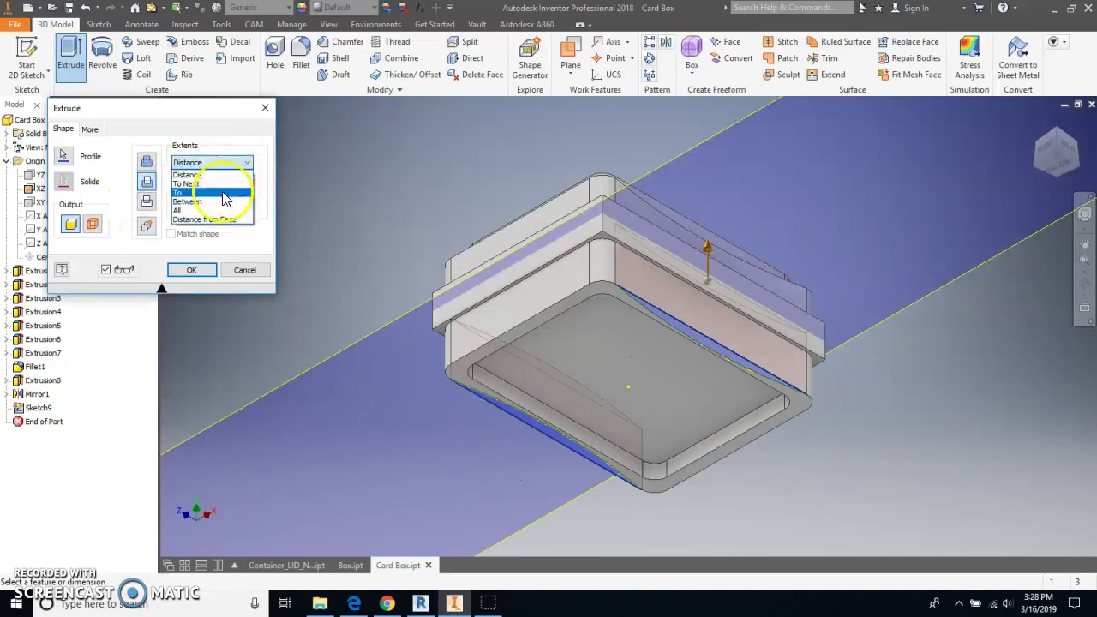
left_click(225, 197)
left_click(603, 247)
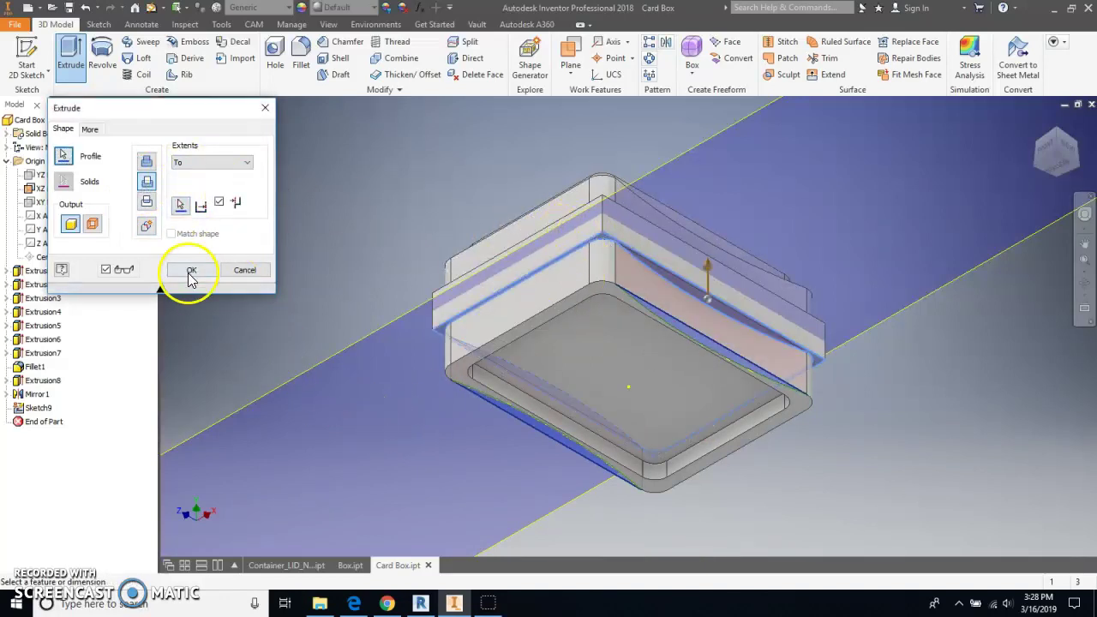
left_click(195, 276)
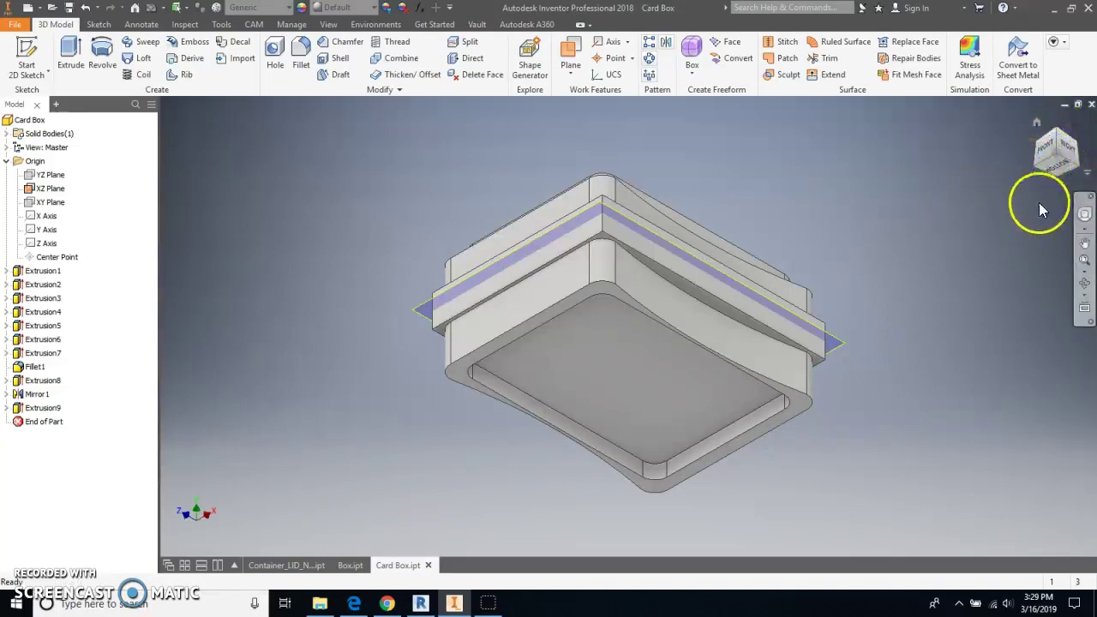
Inspect the recesses on the upper and lower blocks from the bottom, back, top and home views
left_click(1055, 161)
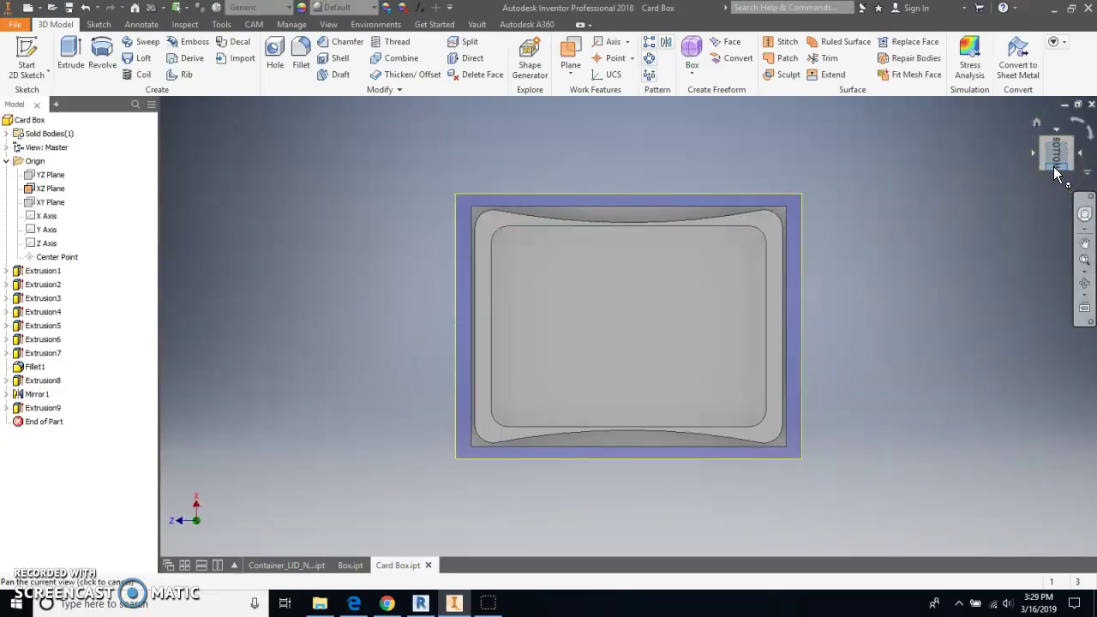
left_click(1080, 159)
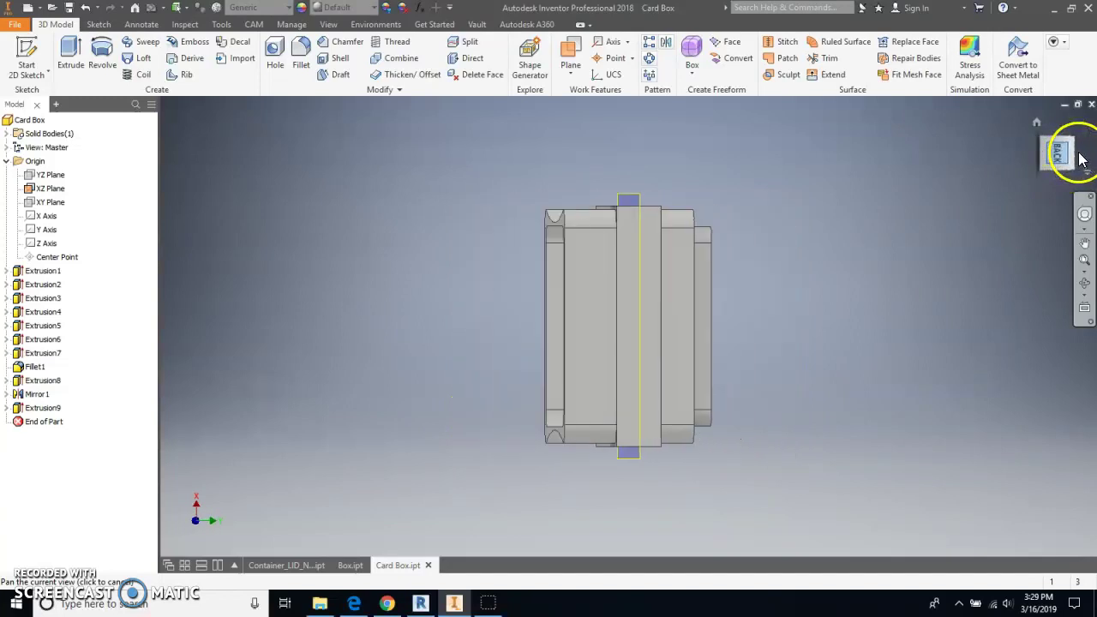
left_click(1080, 159)
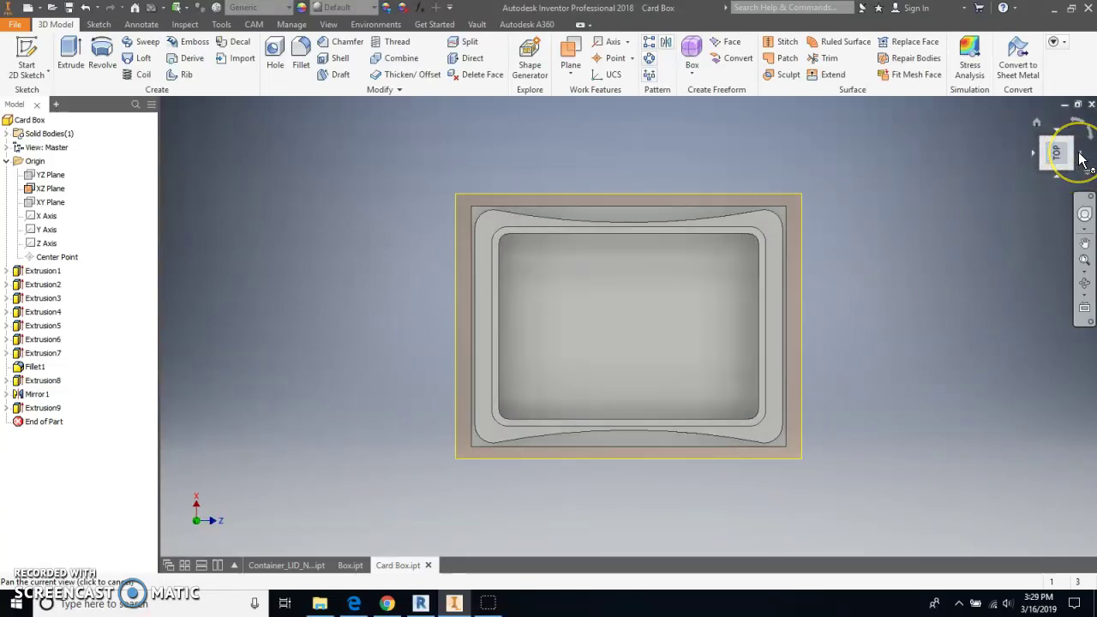
left_click(1037, 127)
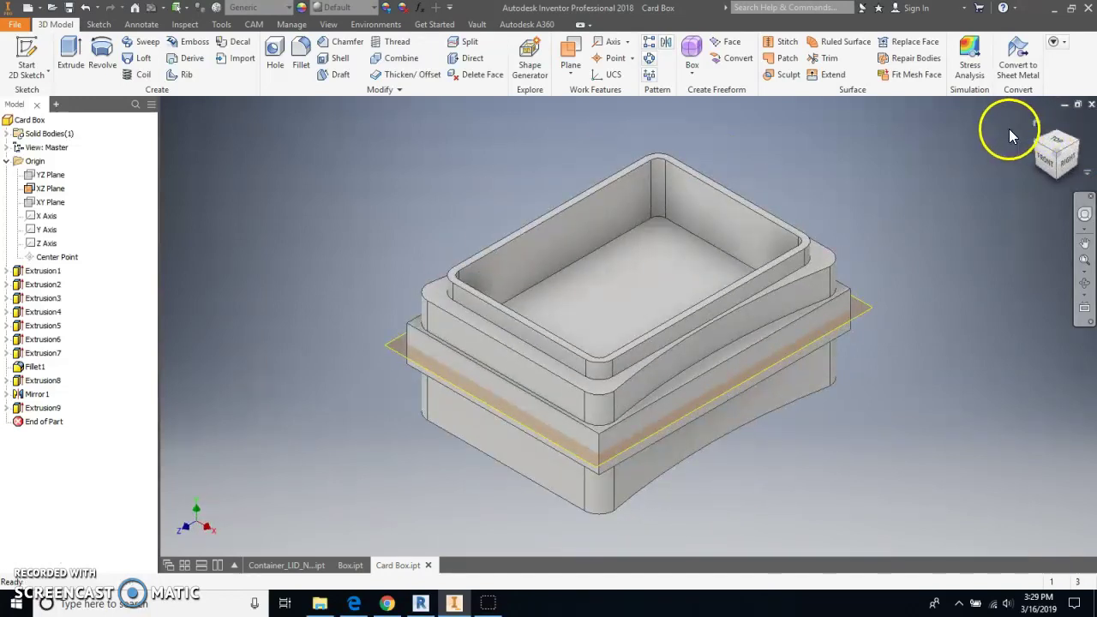